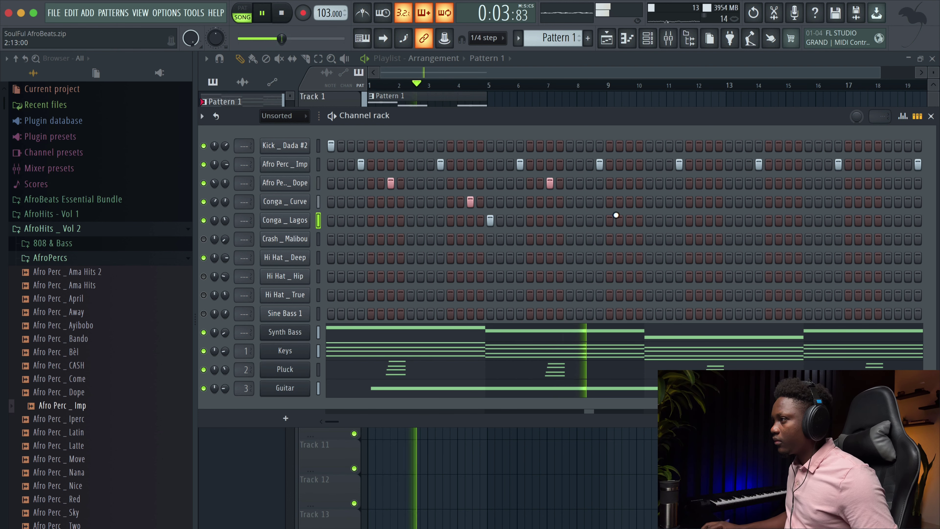
Add Kick _ Dada #2 hits on bar 2 steps 12 and 15 and on bar 3 step 1.
{"action": "key", "text": "space"}
{"action": "key", "text": "space"}
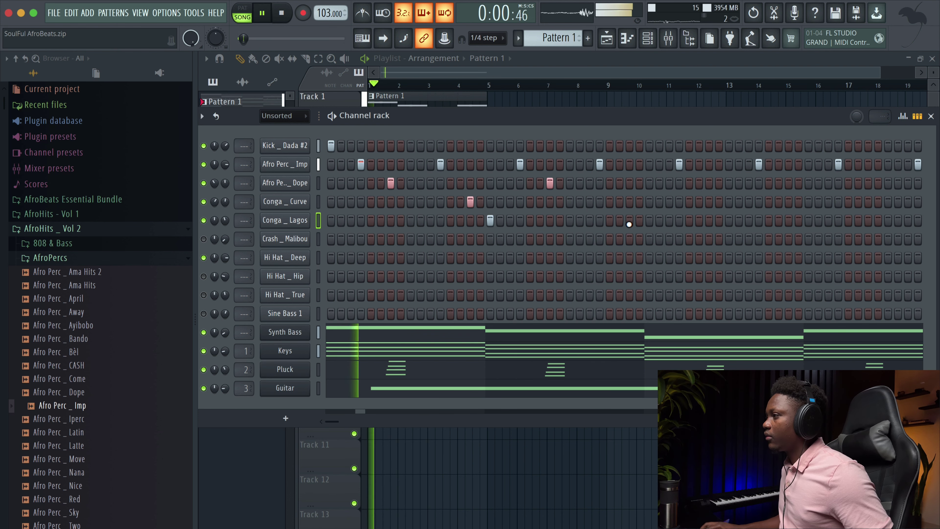
{"action": "left_click", "coordinate": [640, 147]}
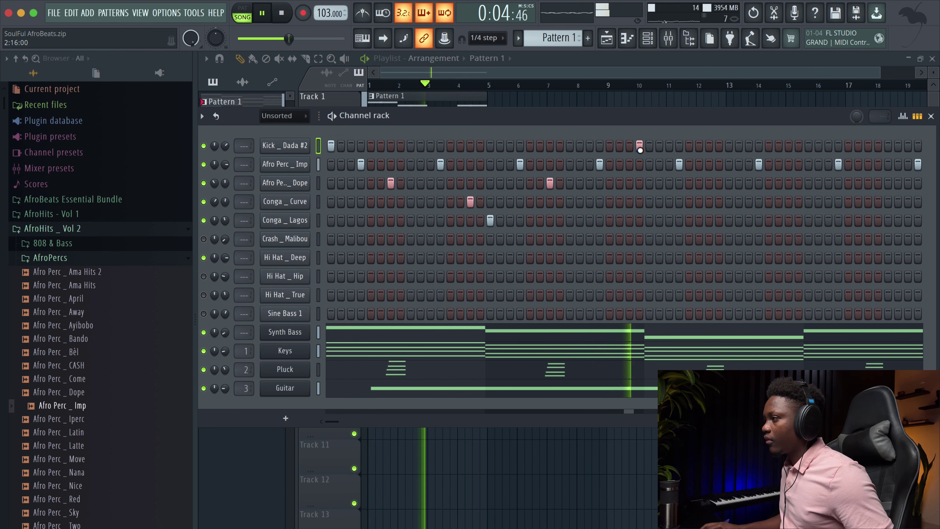
{"action": "right_click", "coordinate": [640, 149]}
{"action": "key", "text": "space"}
{"action": "key", "text": "space"}
{"action": "left_click", "coordinate": [600, 150]}
{"action": "left_click", "coordinate": [630, 150]}
{"action": "left_click", "coordinate": [650, 148]}
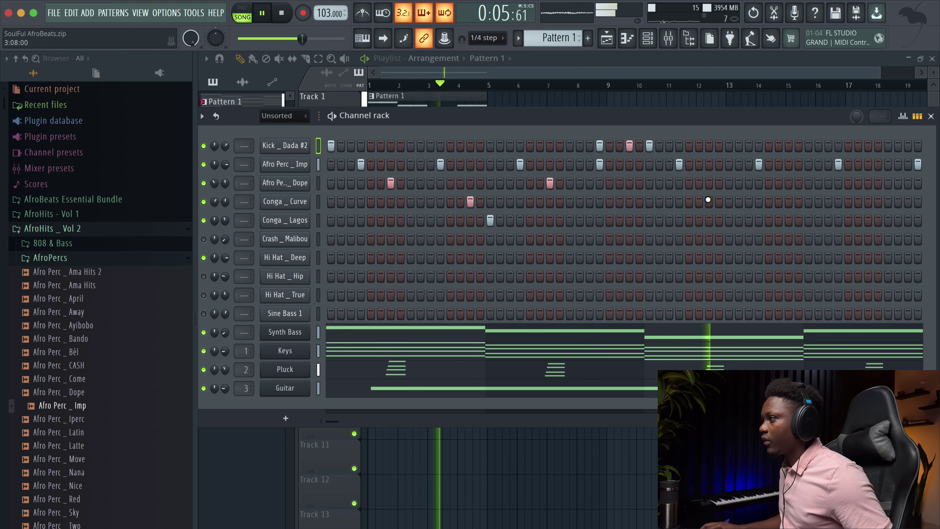
Duplicate the Afro Perc _ Dope notes of bars 1–2 into bars 3–4 in its piano roll, then close the piano roll.
{"action": "key", "text": "space"}
{"action": "right_click", "coordinate": [293, 185]}
{"action": "left_click", "coordinate": [335, 183]}
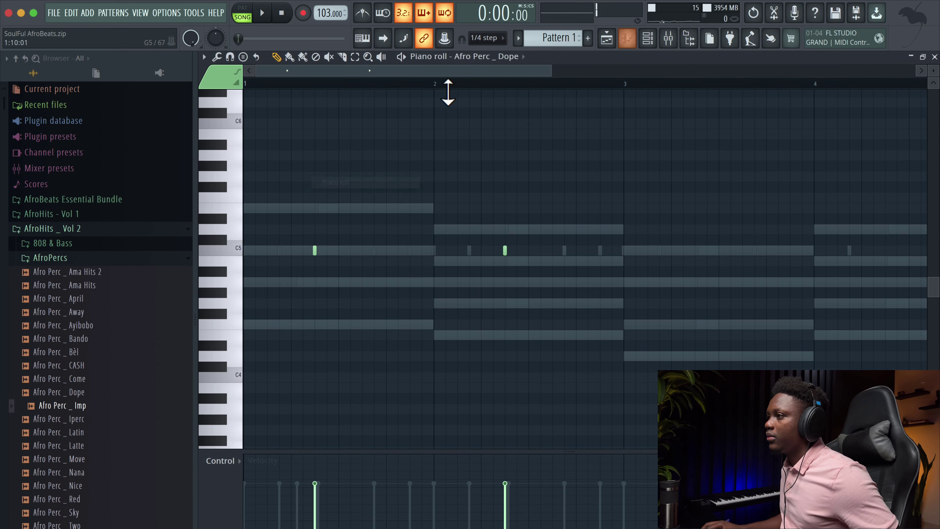
{"action": "left_click_drag", "start_coordinate": [625, 84], "coordinate": [53, 18]}
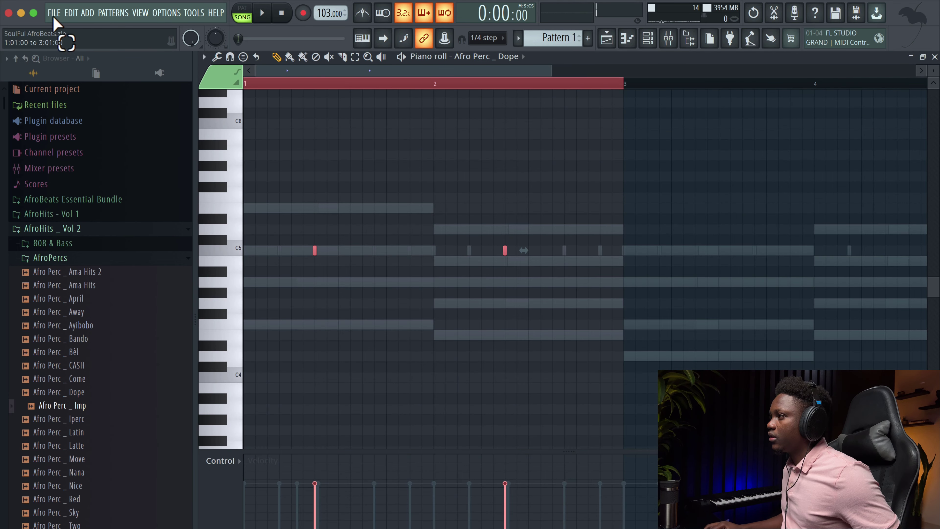
{"action": "key", "text": "ctrl+b"}
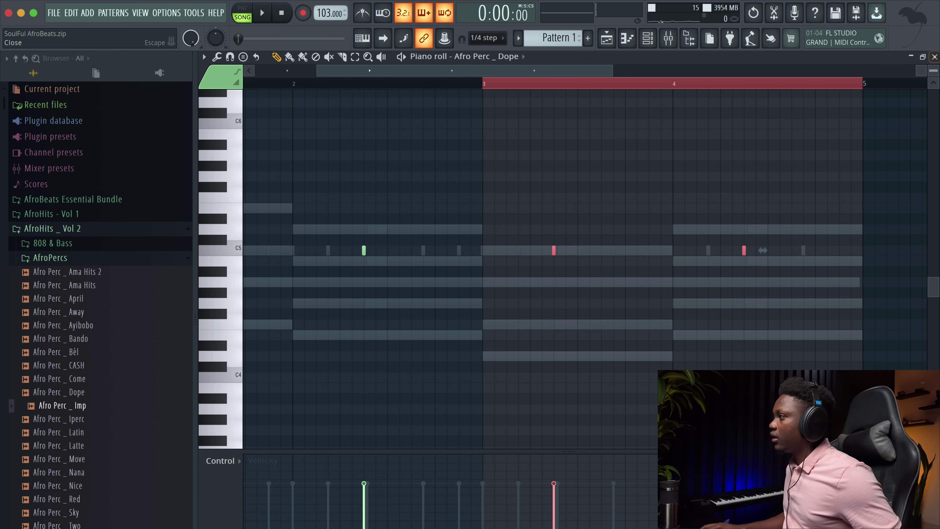
{"action": "left_click", "coordinate": [934, 56]}
Add a Conga _ Curve hit on bar 3 step 15 and a Conga _ Lagos hit on bar 4 step 1.
{"action": "key", "text": "space"}
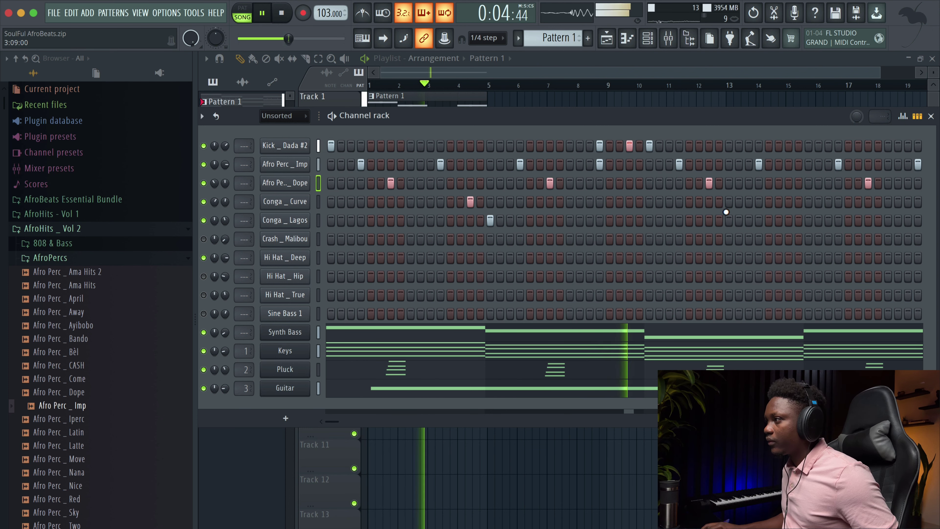
{"action": "left_click", "coordinate": [789, 201]}
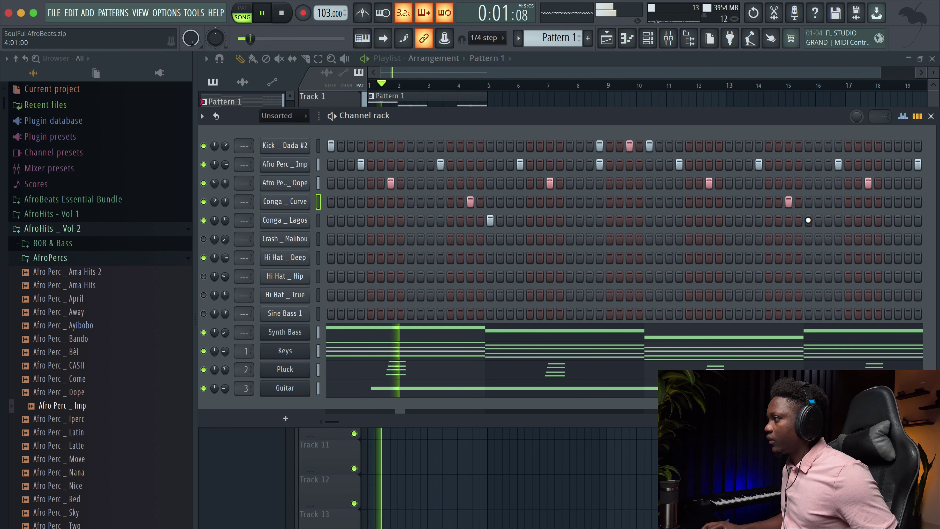
{"action": "left_click", "coordinate": [809, 220]}
{"action": "key", "text": "space"}
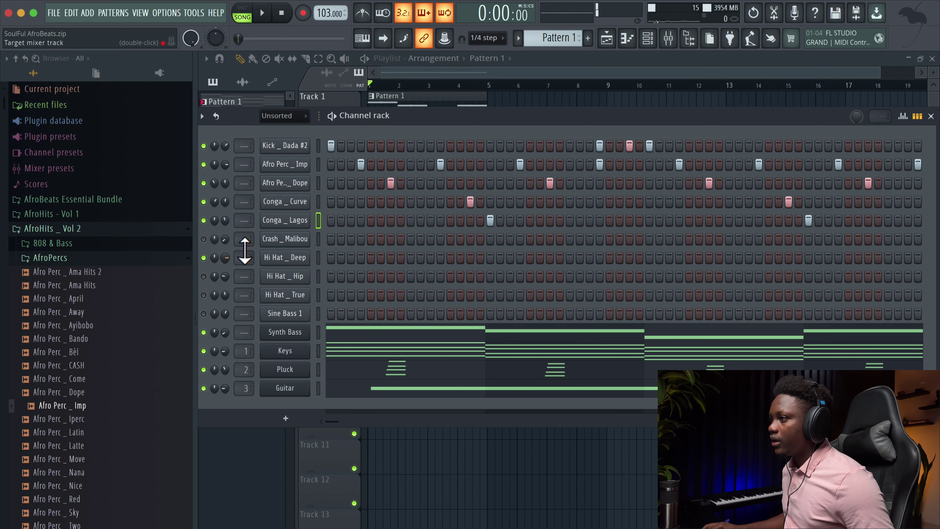
Unmute Crash _ Malibou and add a hit on bar 1 step 1 with its channel volume adjusted.
{"action": "left_click", "coordinate": [204, 239]}
{"action": "left_click", "coordinate": [330, 239]}
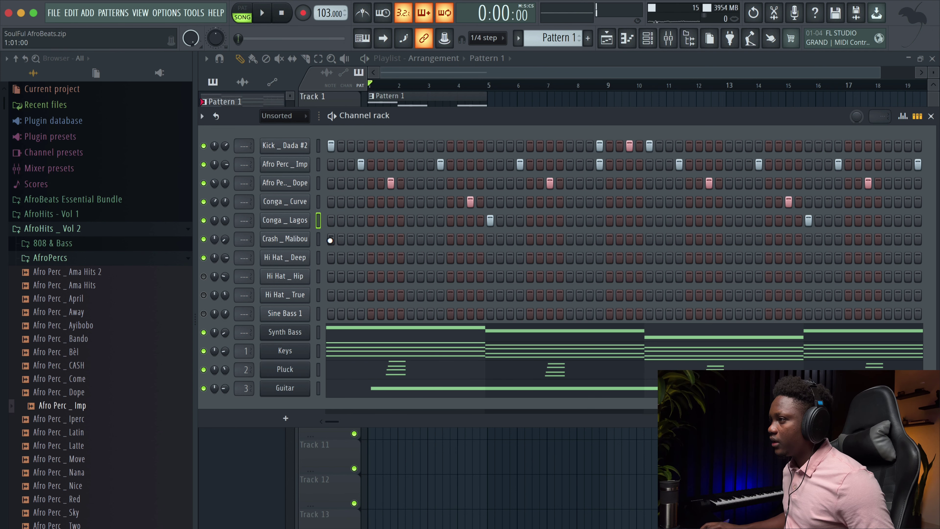
{"action": "key", "text": "space"}
{"action": "left_click_drag", "start_coordinate": [224, 243], "coordinate": [222, 242]}
{"action": "key", "text": "space"}
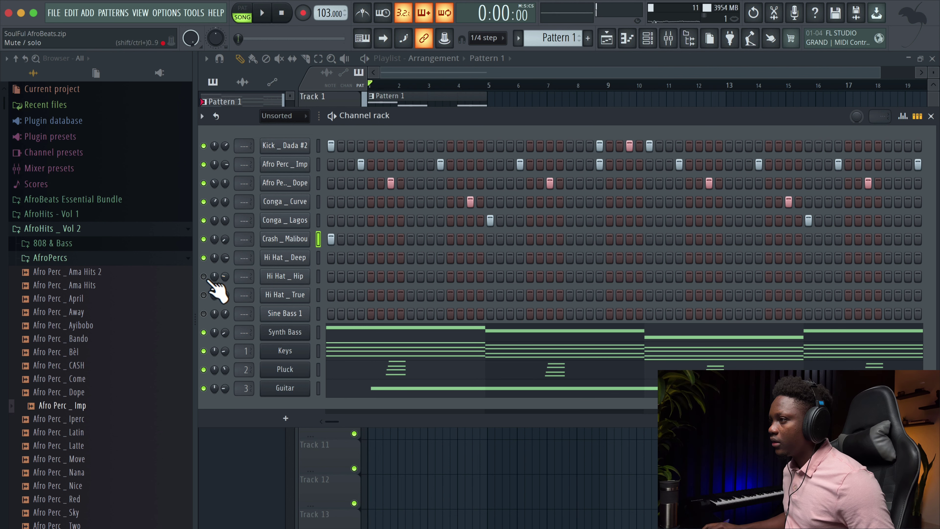
Unmute Hi Hat _ Hip and Hi Hat _ True, and fill Hi Hat _ Hip on every 2 steps.
{"action": "left_click", "coordinate": [323, 281]}
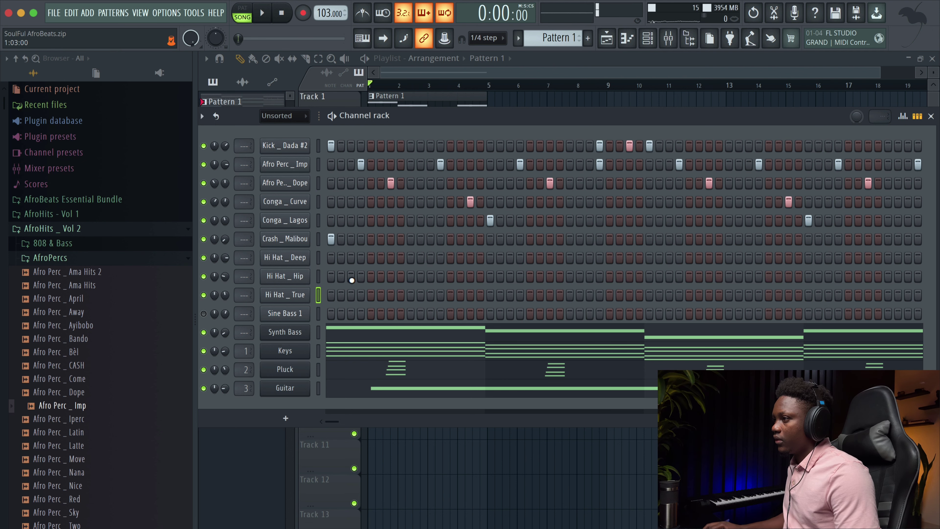
{"action": "right_click", "coordinate": [307, 276]}
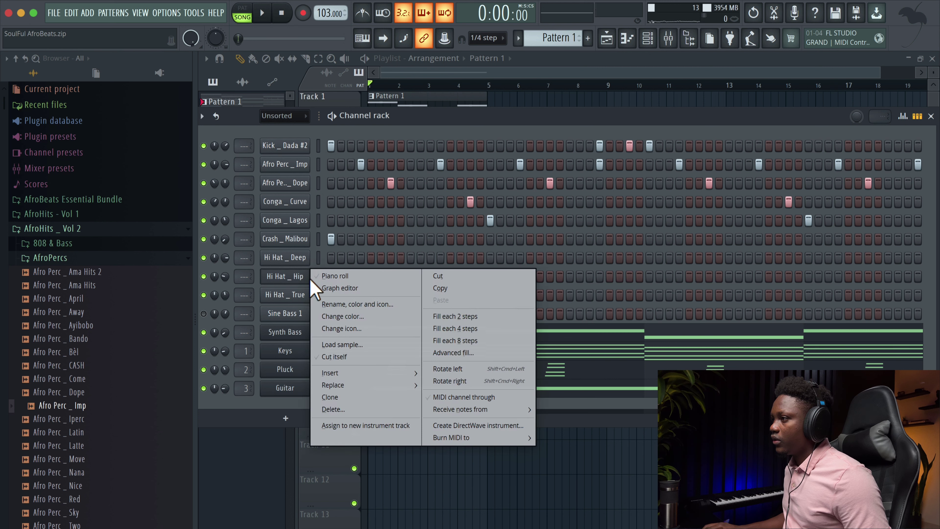
{"action": "left_click", "coordinate": [461, 320]}
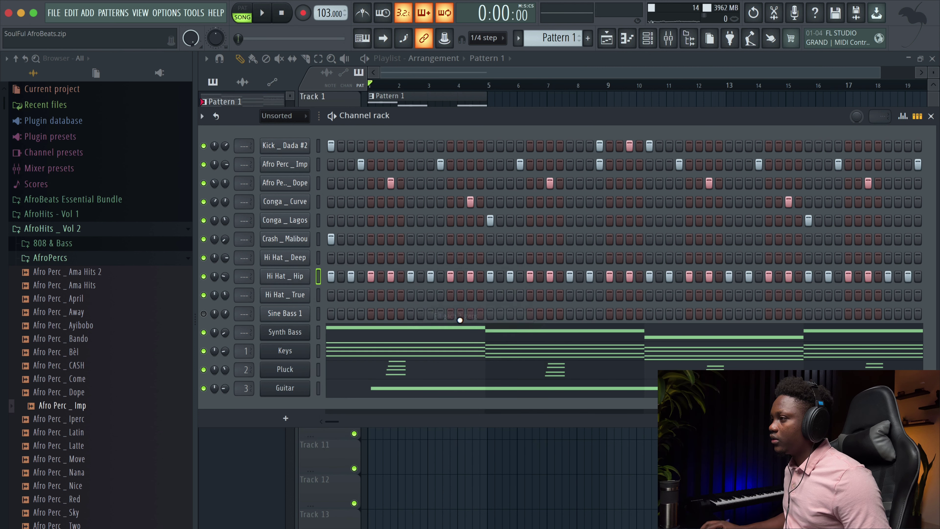
Lower the velocity of every second Hi Hat _ Hip hit to varied levels of about 20–40% across the pattern.
{"action": "left_click", "coordinate": [903, 116]}
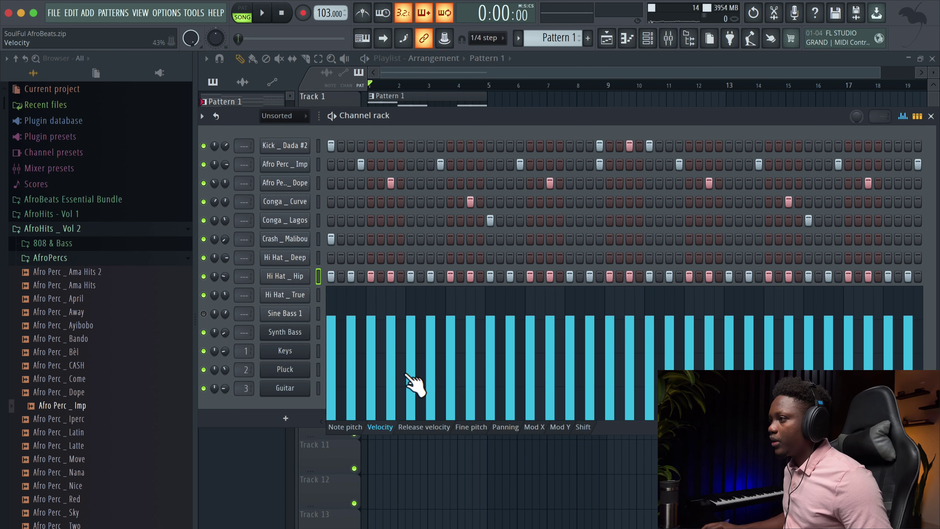
{"action": "left_click", "coordinate": [350, 380]}
{"action": "key", "text": "space"}
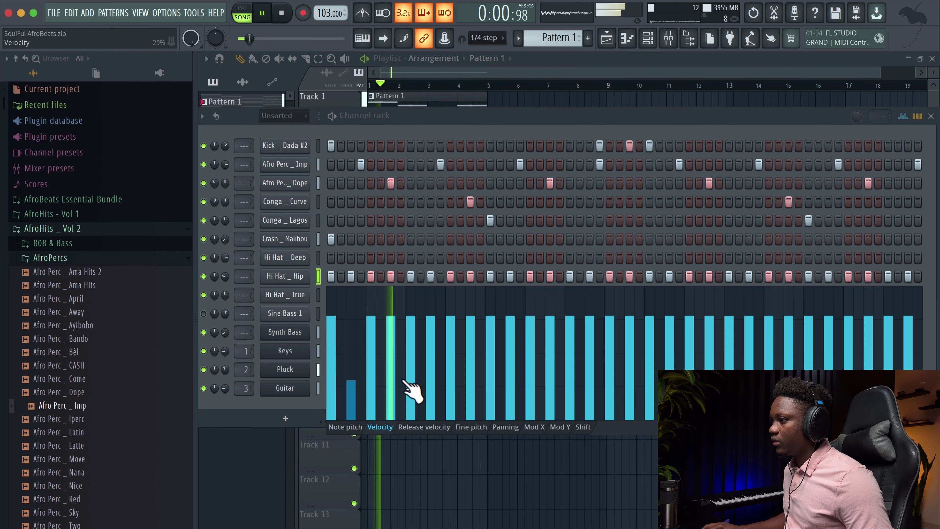
{"action": "left_click", "coordinate": [390, 380]}
{"action": "key", "text": "space"}
{"action": "key", "text": "space"}
{"action": "left_click", "coordinate": [430, 377]}
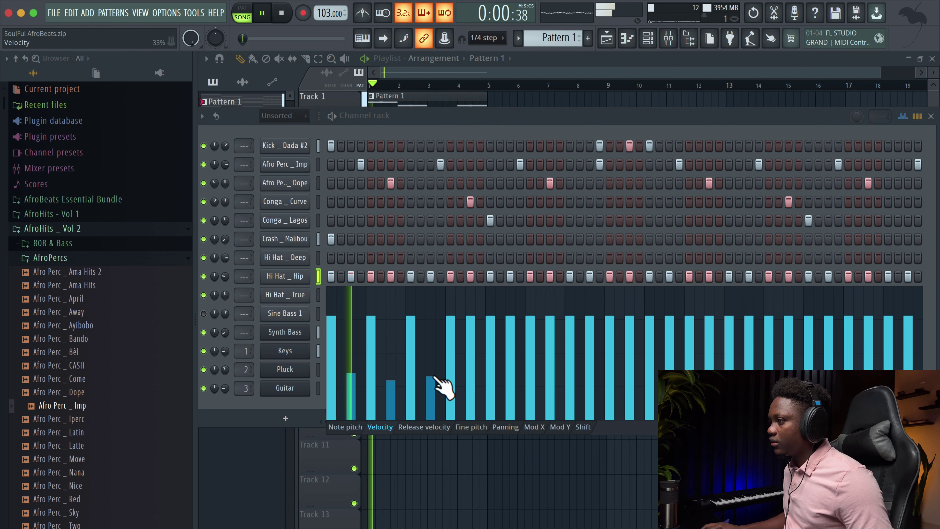
{"action": "left_click", "coordinate": [470, 378]}
{"action": "left_click", "coordinate": [509, 371]}
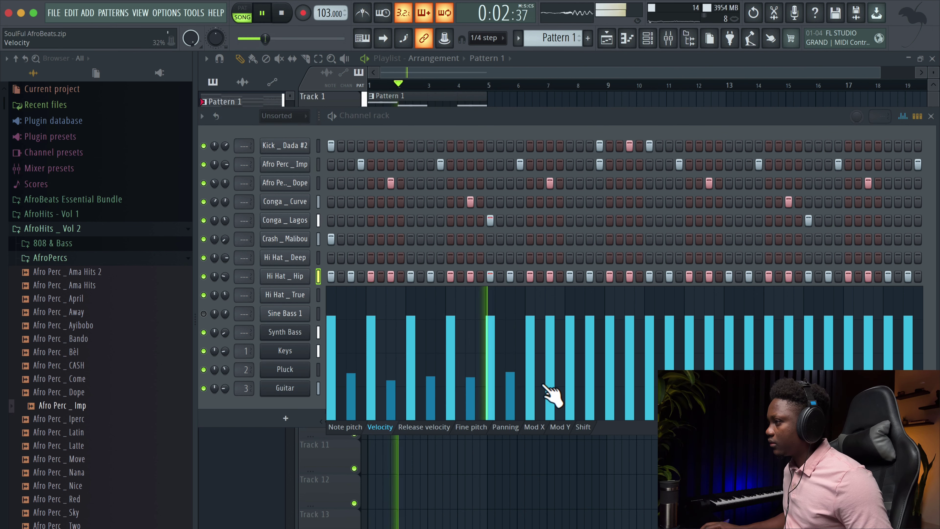
{"action": "left_click", "coordinate": [550, 386]}
{"action": "left_click", "coordinate": [589, 371]}
{"action": "key", "text": "space"}
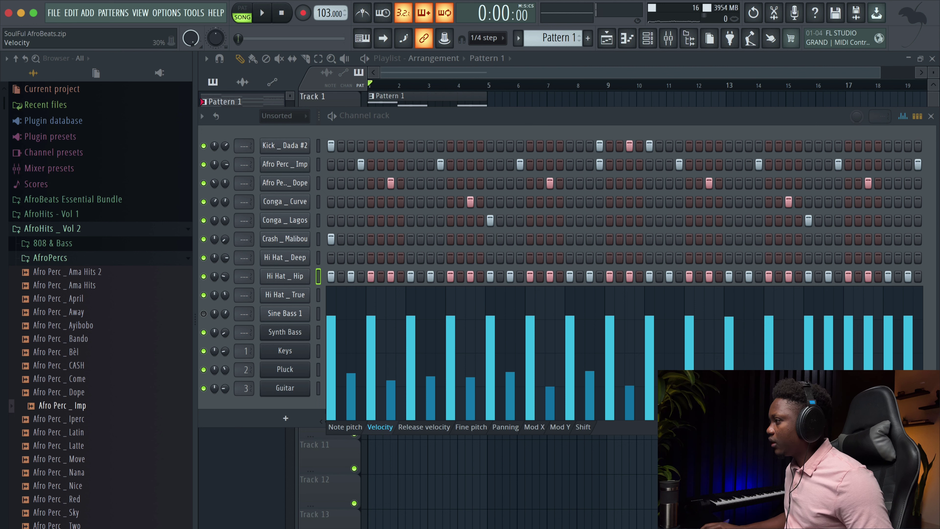
{"action": "left_click", "coordinate": [828, 368]}
{"action": "left_click", "coordinate": [869, 381]}
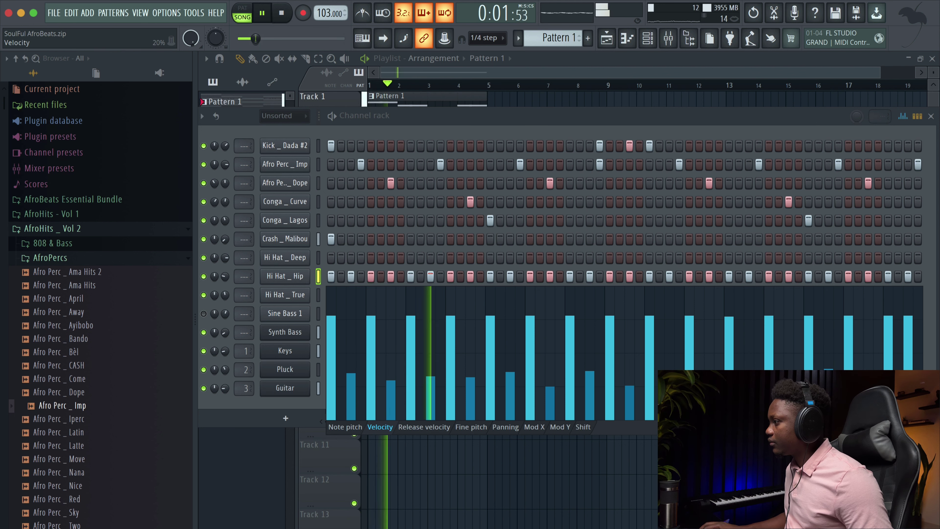
{"action": "left_click", "coordinate": [908, 392]}
{"action": "key", "text": "space"}
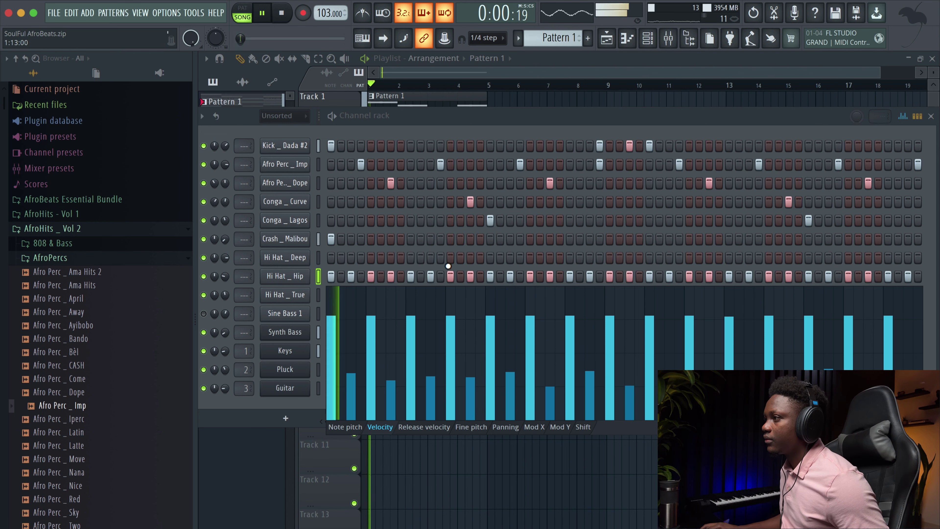
Add Hi Hat _ Deep hits on step 12 of all four bars and hide the velocity graph.
{"action": "left_click", "coordinate": [441, 258]}
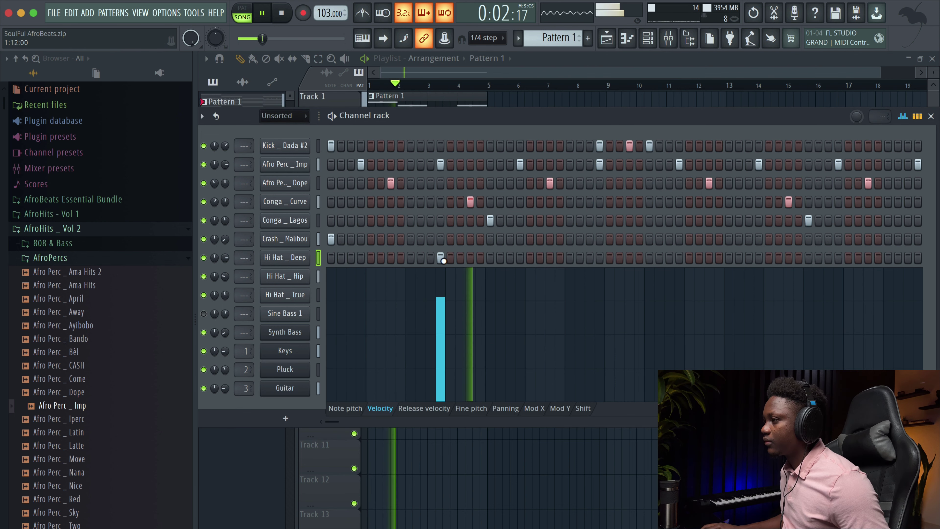
{"action": "key", "text": "space"}
{"action": "key", "text": "space"}
{"action": "left_click", "coordinate": [903, 116]}
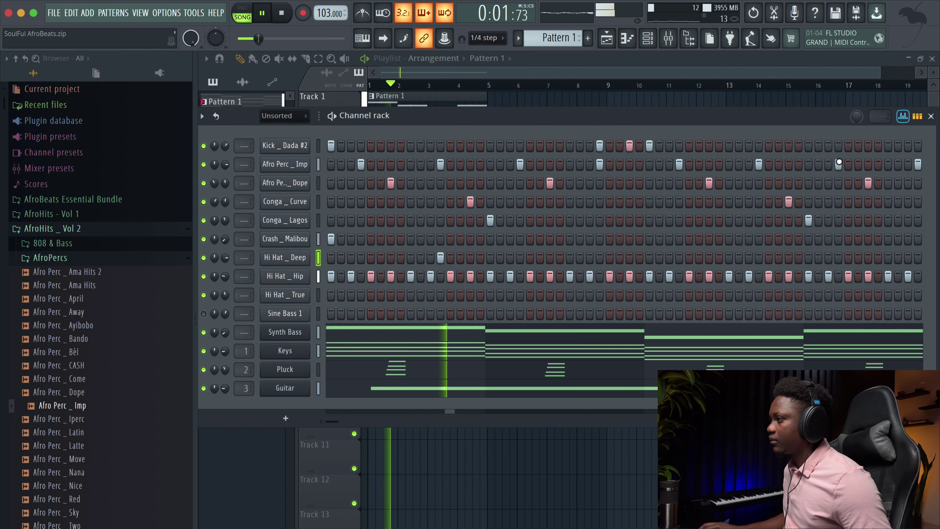
{"action": "left_click", "coordinate": [600, 258]}
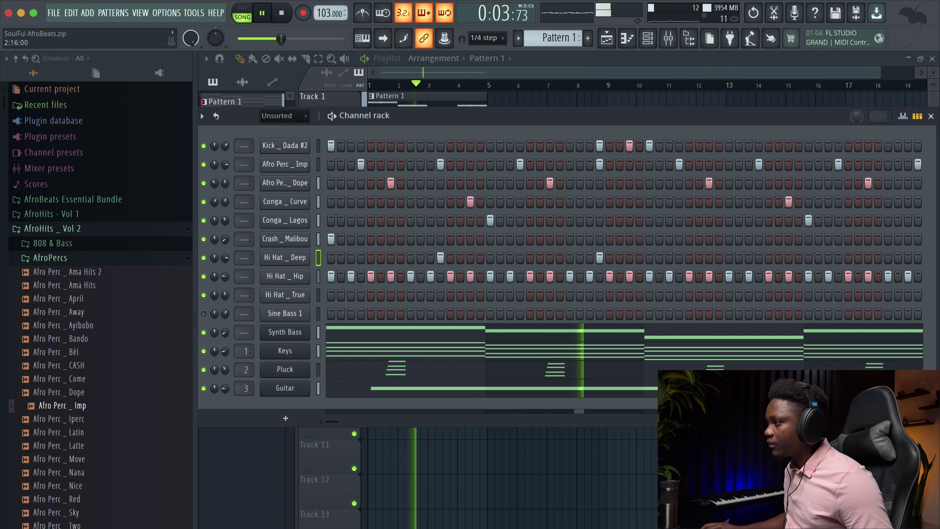
{"action": "left_click", "coordinate": [759, 258]}
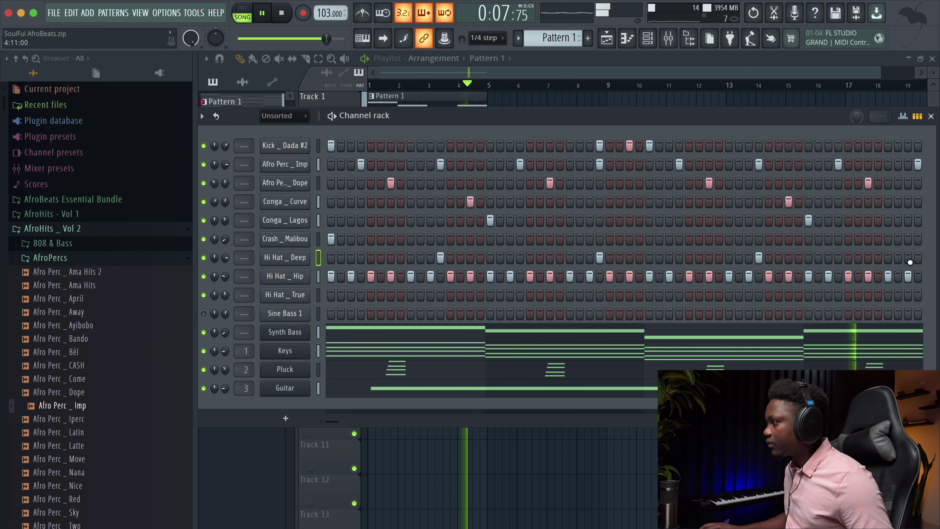
{"action": "left_click", "coordinate": [917, 258]}
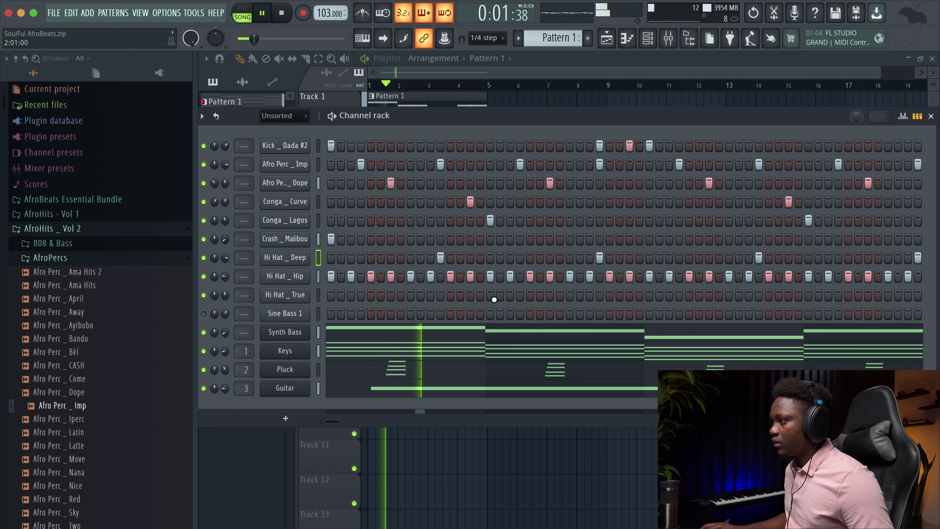
Add Hi Hat _ True hits on step 15 of bars 1 and 3.
{"action": "left_click", "coordinate": [493, 299]}
{"action": "right_click", "coordinate": [492, 298]}
{"action": "key", "text": "space"}
{"action": "key", "text": "space"}
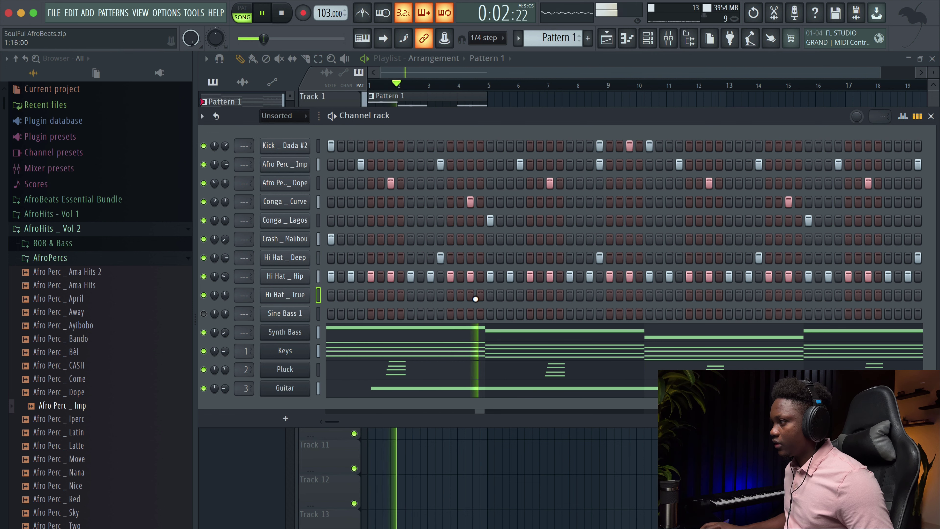
{"action": "left_click", "coordinate": [470, 298]}
{"action": "key", "text": "space"}
{"action": "key", "text": "space"}
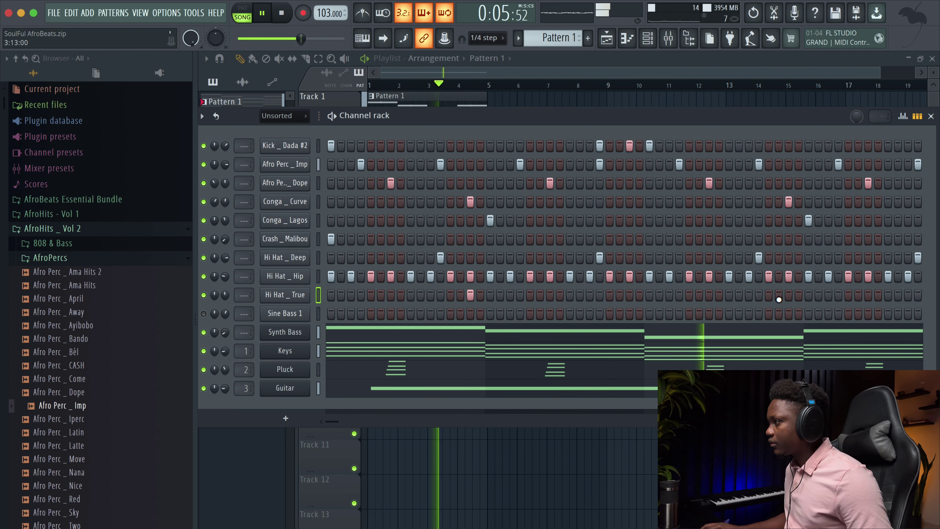
{"action": "left_click", "coordinate": [789, 294]}
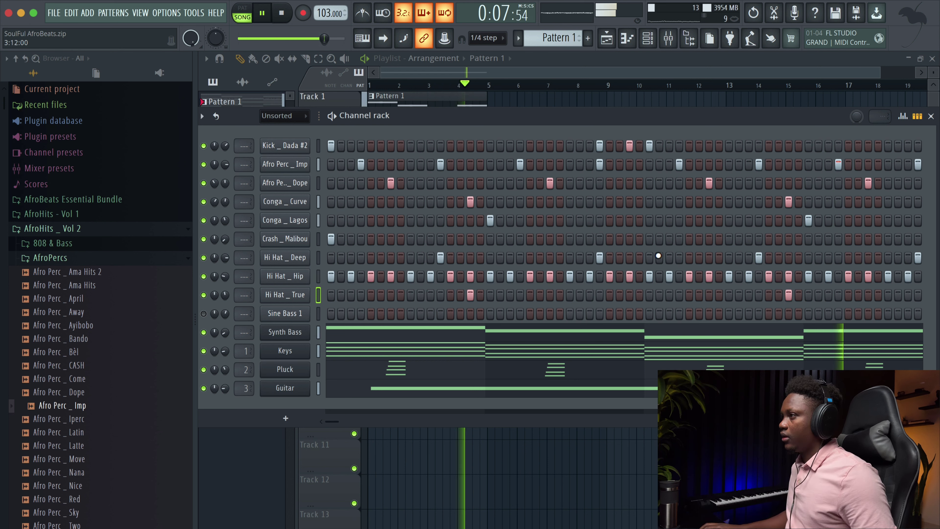
{"action": "key", "text": "space"}
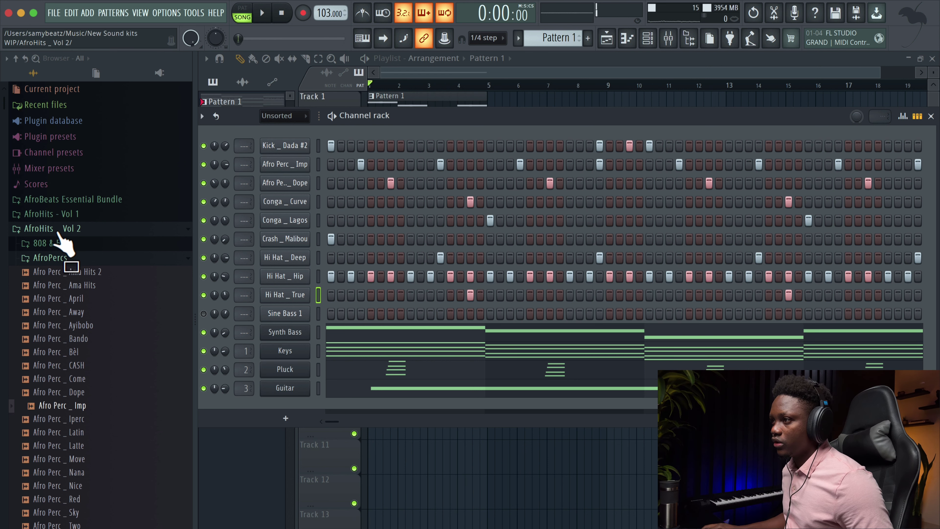
Collapse the AfroPercs folder and expand the Drum Fills folder of AfroHits _ Vol 2.
{"action": "left_click", "coordinate": [52, 258]}
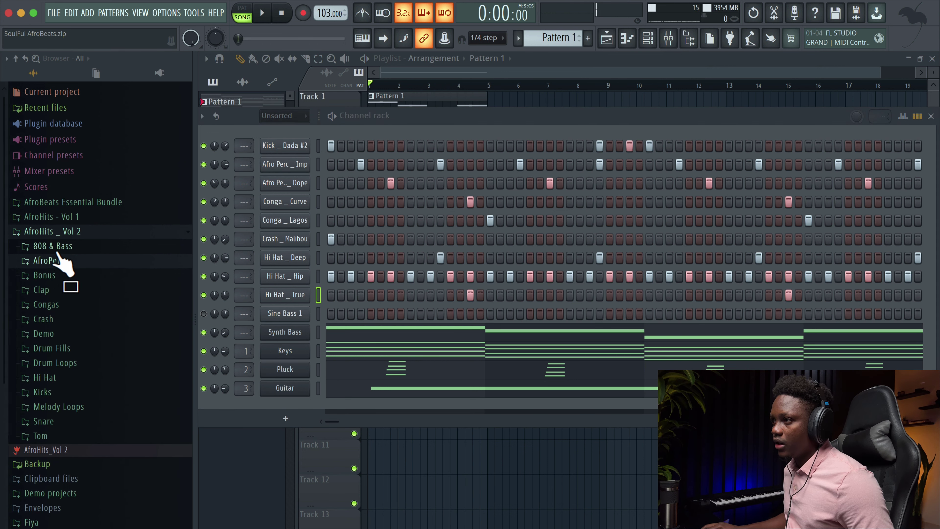
{"action": "scroll", "coordinate": [64, 350], "scroll_direction": "down", "scroll_amount": 2}
{"action": "left_click", "coordinate": [63, 349]}
{"action": "left_click", "coordinate": [63, 320]}
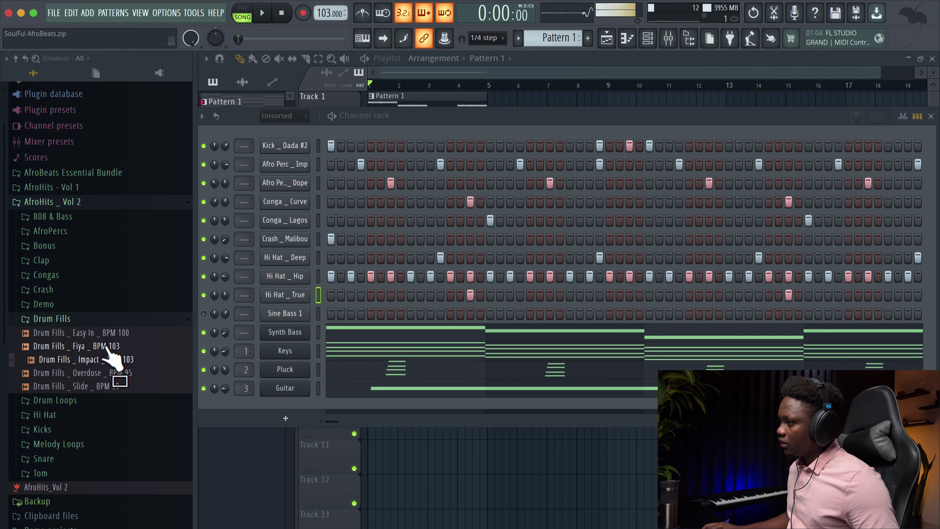
Load the Drum Fills _ Fiya _ BPM 103 sample into the playlist, remove its misplaced clip and widen the view of bars 1–5.
{"action": "left_click_drag", "start_coordinate": [111, 355], "coordinate": [533, 448]}
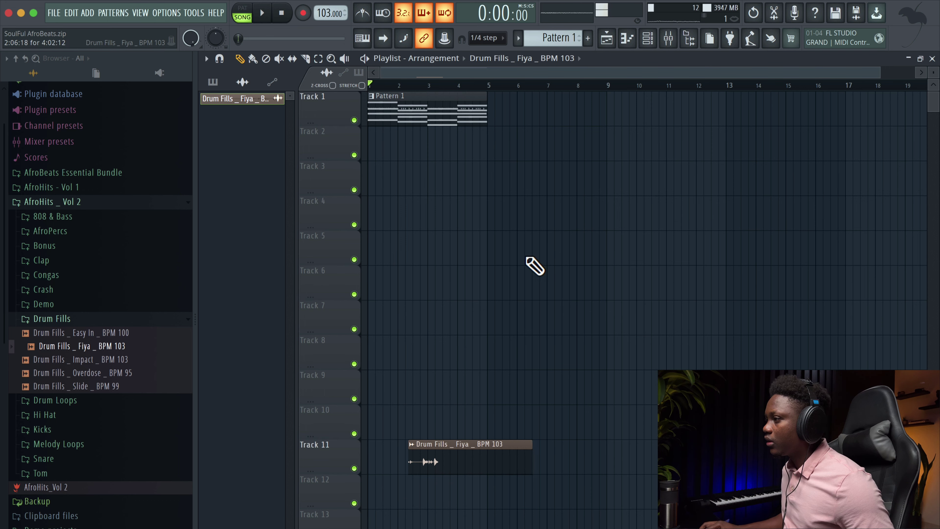
{"action": "key", "text": "ctrl+z"}
{"action": "left_click_drag", "start_coordinate": [424, 457], "coordinate": [507, 113]}
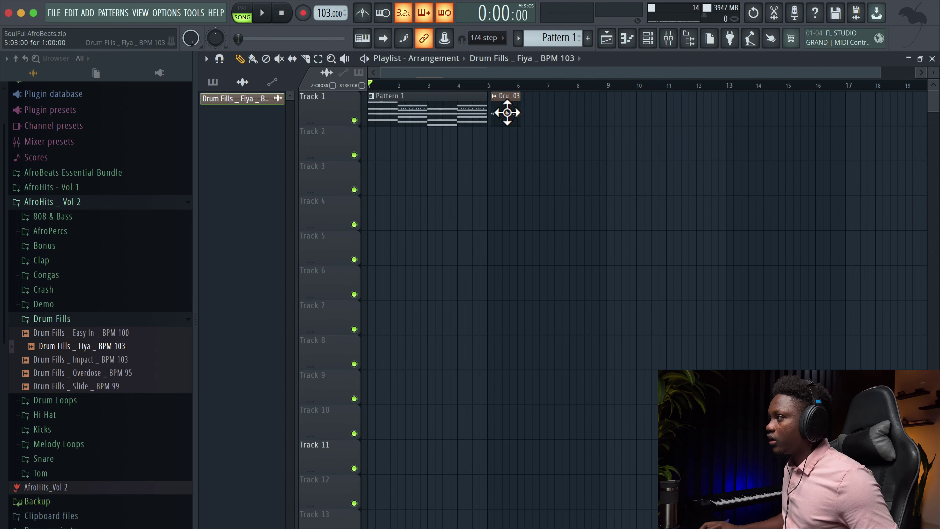
{"action": "left_click_drag", "start_coordinate": [869, 70], "coordinate": [594, 126]}
{"action": "right_click", "coordinate": [663, 135]}
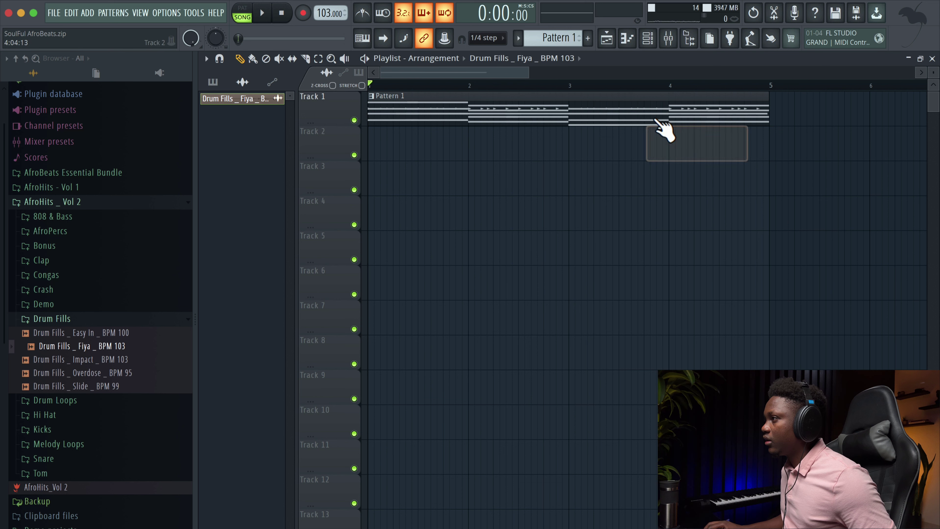
Set the snap to Cell, place the Drum Fills _ Fiya clip on Track 2 at the start of bar 4, and play it.
{"action": "left_click", "coordinate": [494, 37]}
{"action": "left_click", "coordinate": [486, 63]}
{"action": "left_click", "coordinate": [686, 144]}
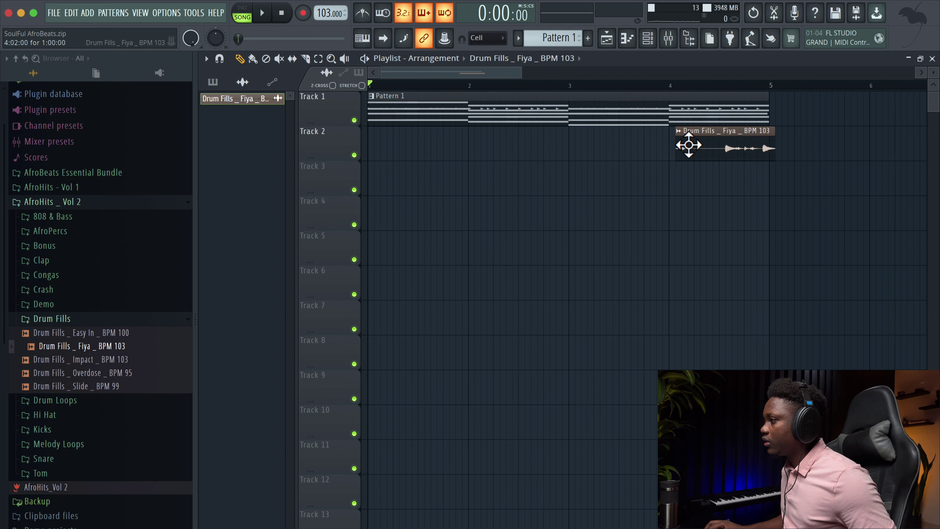
{"action": "left_click_drag", "start_coordinate": [689, 145], "coordinate": [682, 145]}
{"action": "key", "text": "space"}
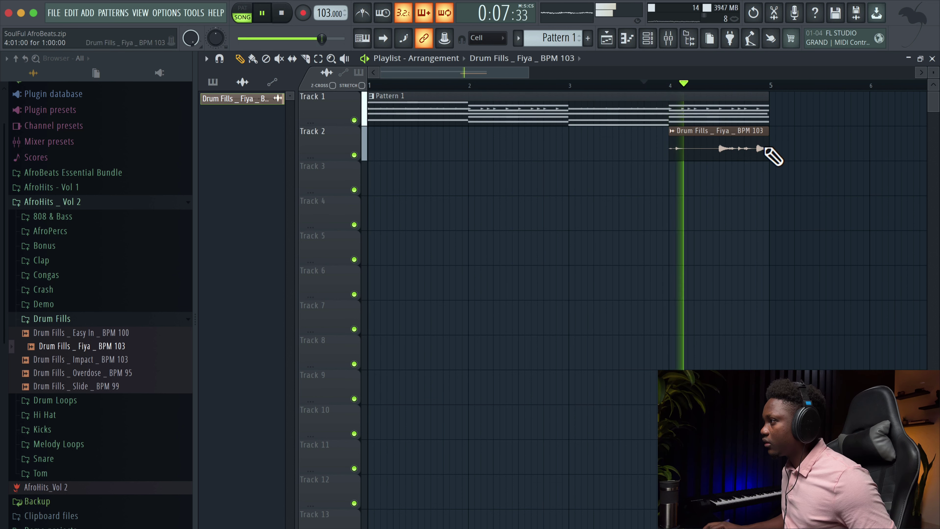
Try shortening the end of the Drum Fills _ Fiya clip on Track 2 during playback.
{"action": "mouse_move", "coordinate": [767, 145]}
{"action": "left_mouse_down"}
{"action": "mouse_move", "coordinate": [757, 147]}
{"action": "mouse_move", "coordinate": [759, 135]}
{"action": "left_mouse_up"}
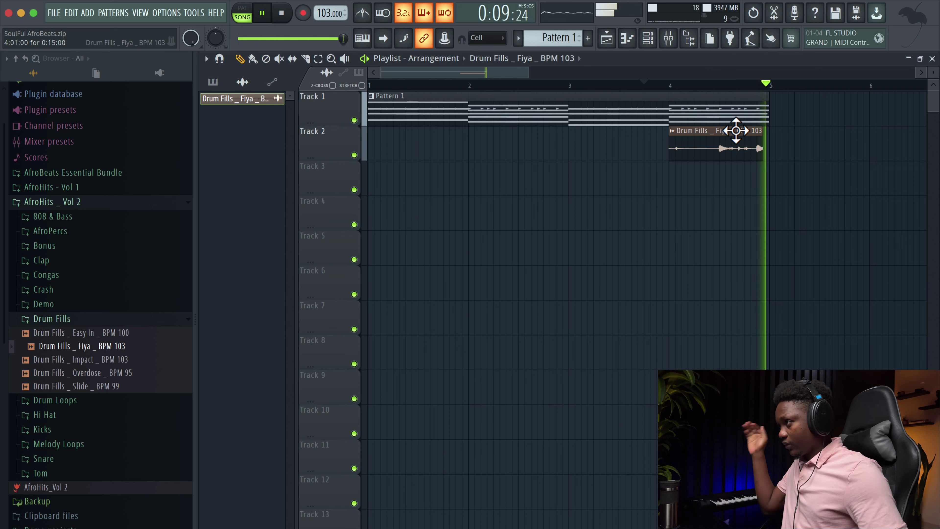
{"action": "key", "text": "space"}
{"action": "key", "text": "ctrl+z"}
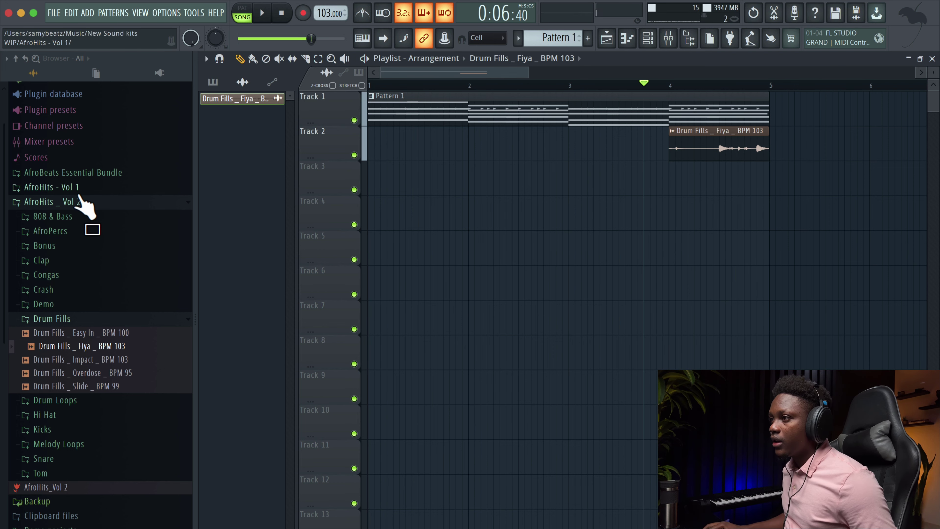
Place Perc Loop 1._BPM 103 from AfroBeats Essential Bundle > AfroVibes > Drum loops > Perc Loops on Track 3 at bar 1 and play it.
{"action": "left_click", "coordinate": [65, 177]}
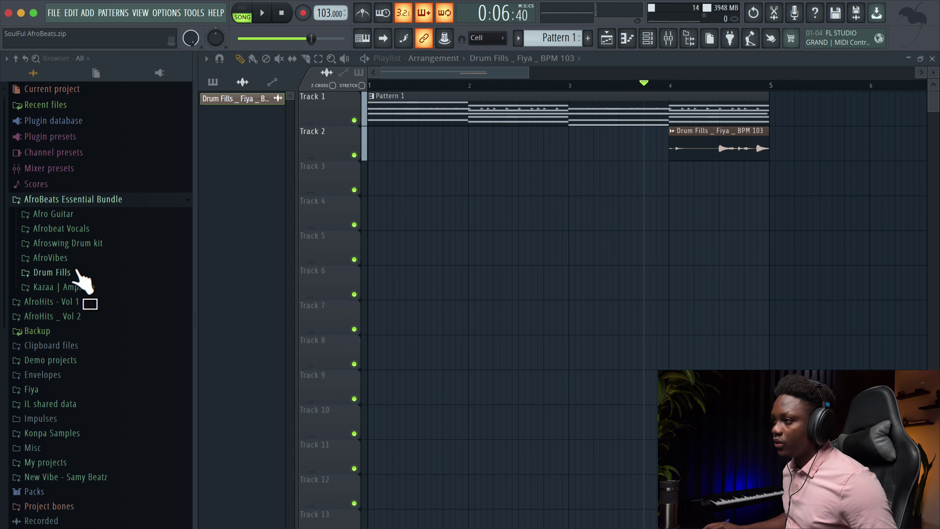
{"action": "left_click", "coordinate": [66, 263]}
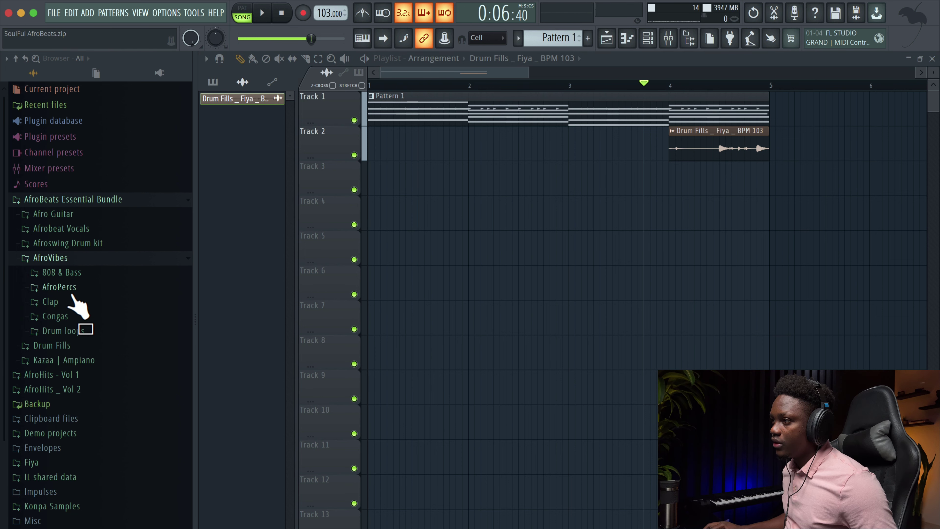
{"action": "left_click", "coordinate": [77, 331]}
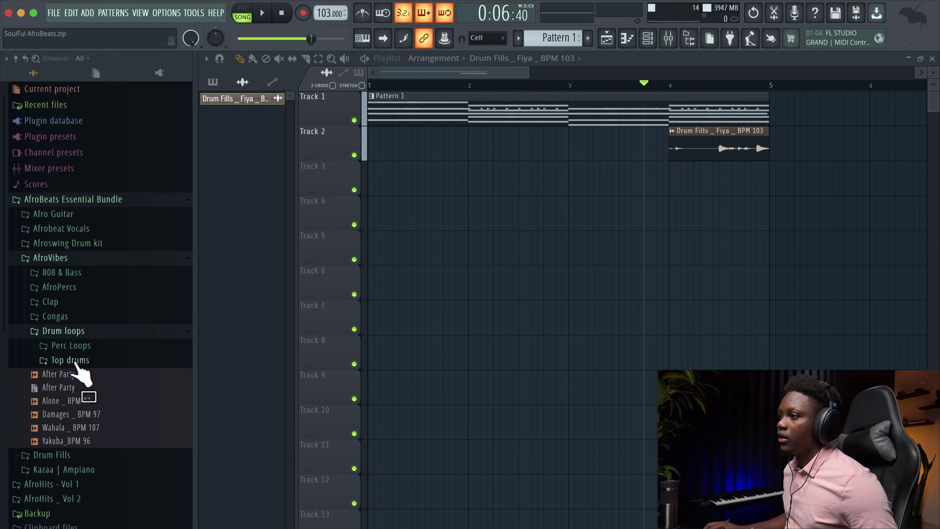
{"action": "left_click", "coordinate": [80, 347]}
{"action": "left_click_drag", "start_coordinate": [81, 367], "coordinate": [322, 168]}
{"action": "key", "text": "space"}
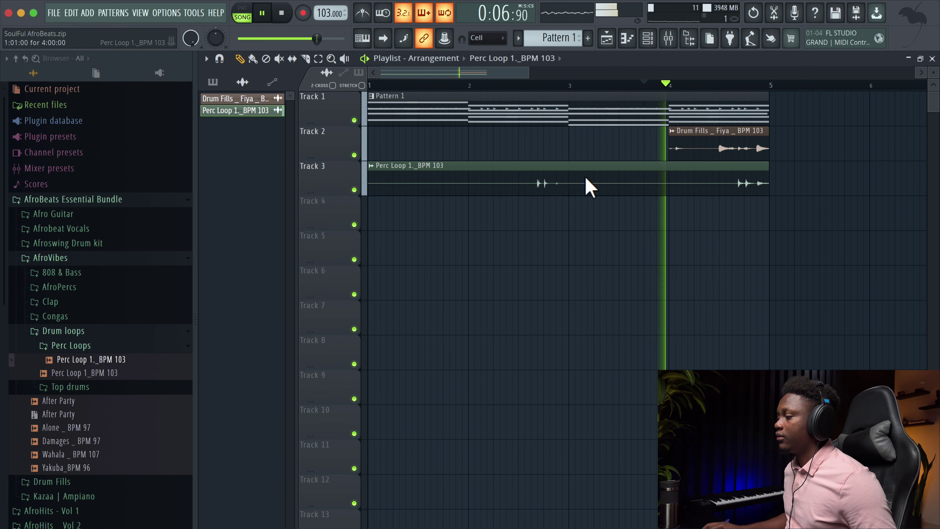
Lower the Perc Loop 1 channel volume to about 55% and play the arrangement from the middle of bar 2.
{"action": "double_click", "coordinate": [585, 184]}
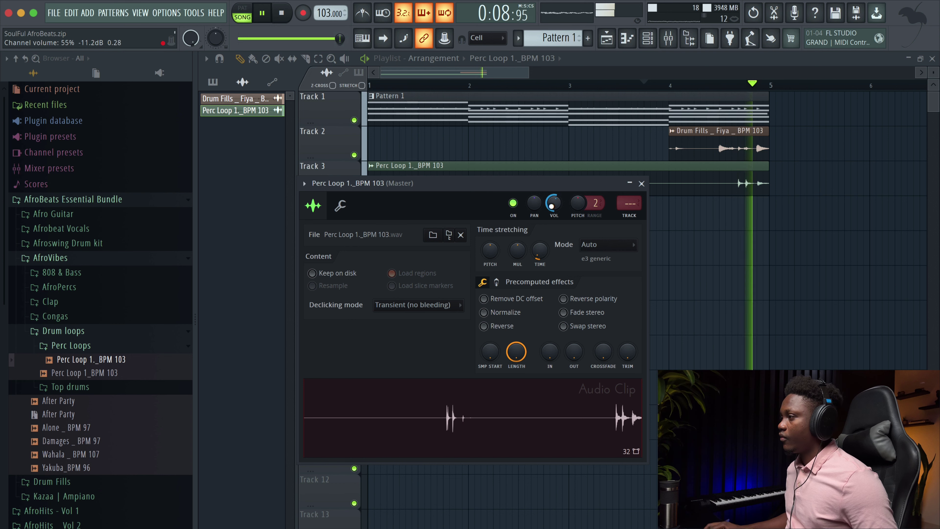
{"action": "left_click", "coordinate": [533, 93]}
{"action": "left_click", "coordinate": [513, 86]}
{"action": "key", "text": "space"}
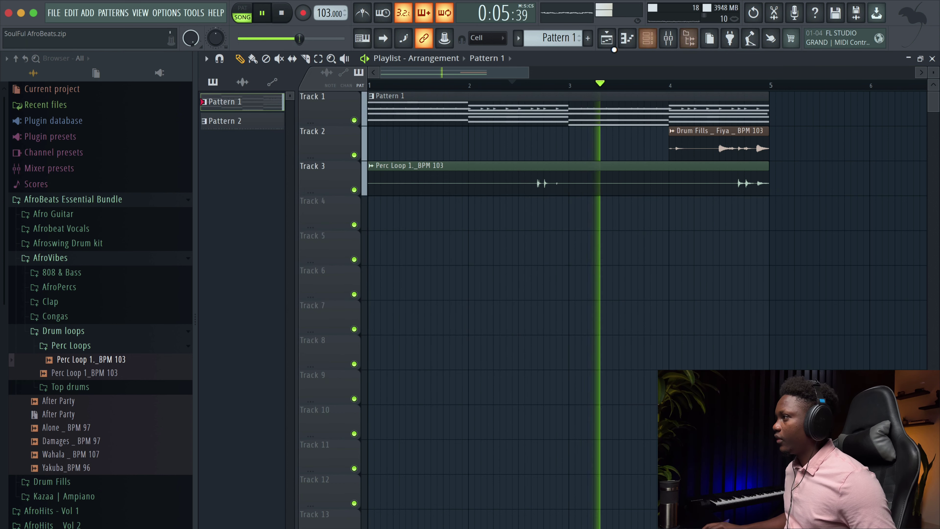
Open the Channel rack and set its display filter to All so every channel is listed.
{"action": "left_click", "coordinate": [653, 41]}
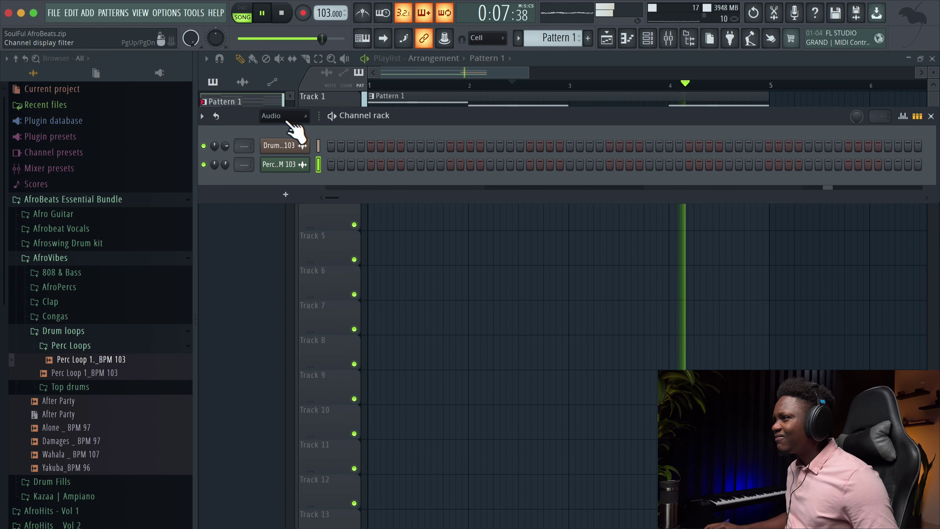
{"action": "left_click", "coordinate": [290, 117]}
{"action": "left_click", "coordinate": [286, 126]}
{"action": "key", "text": "space"}
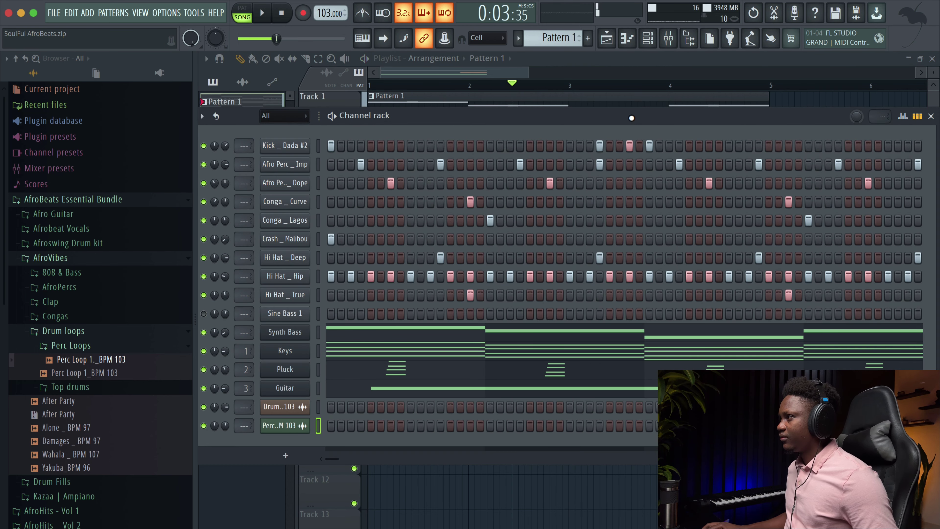
Add Kick _ Dada #2 hits on steps 11, 12 and 15 of bar 4 while the loop plays.
{"action": "key", "text": "space"}
{"action": "left_click_drag", "start_coordinate": [632, 117], "coordinate": [494, 130]}
{"action": "left_click", "coordinate": [751, 158]}
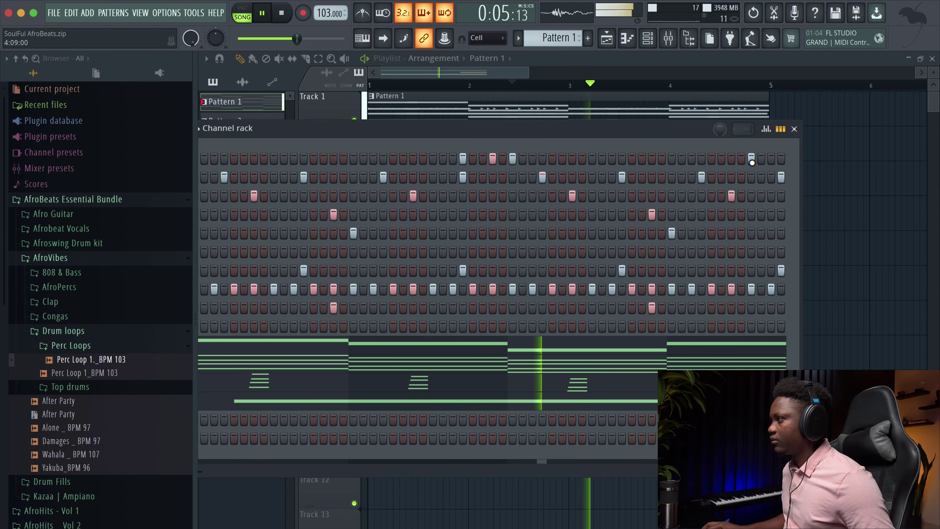
{"action": "left_click_drag", "start_coordinate": [801, 181], "coordinate": [880, 181]}
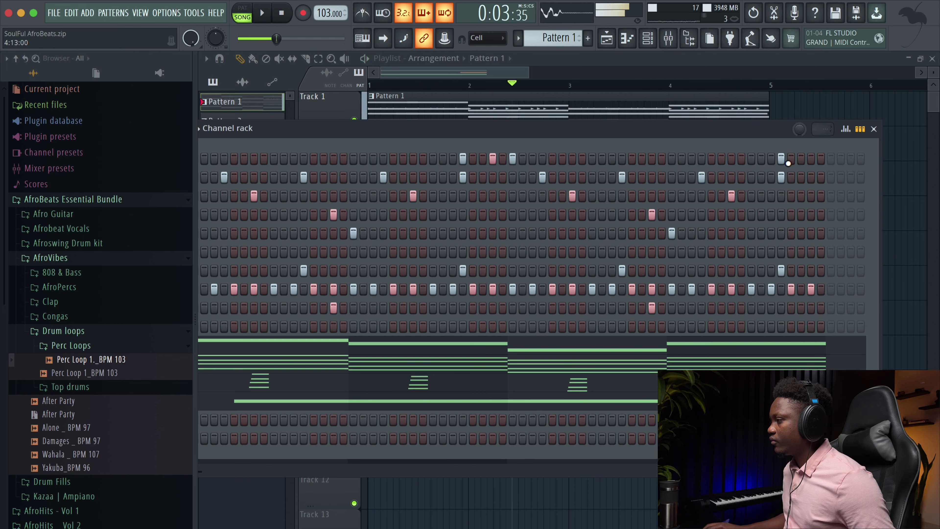
{"action": "key", "text": "space"}
{"action": "left_click", "coordinate": [811, 158]}
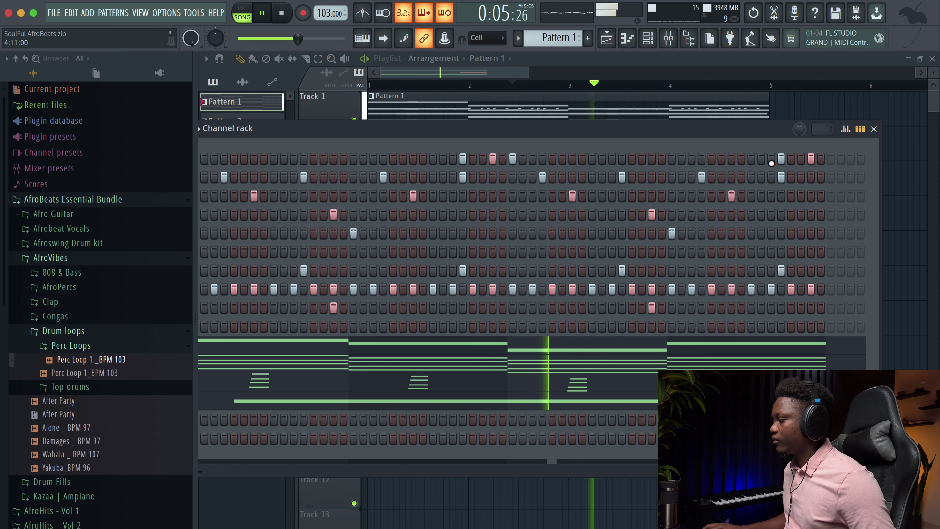
{"action": "left_click", "coordinate": [771, 159]}
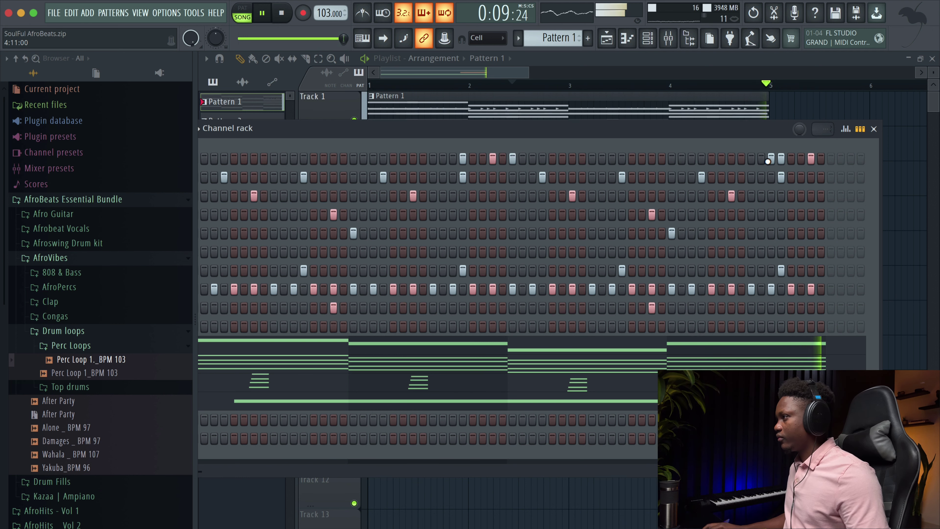
{"action": "left_click_drag", "start_coordinate": [507, 133], "coordinate": [534, 133]}
{"action": "key", "text": "space"}
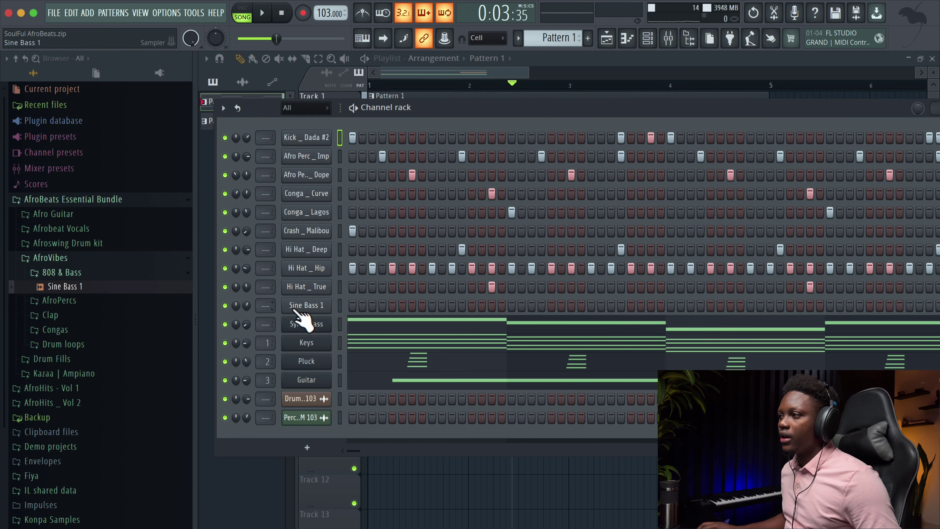
Audition the Sine Bass 1 sample, close its settings and mute the Synth Bass channel.
{"action": "left_click", "coordinate": [298, 310]}
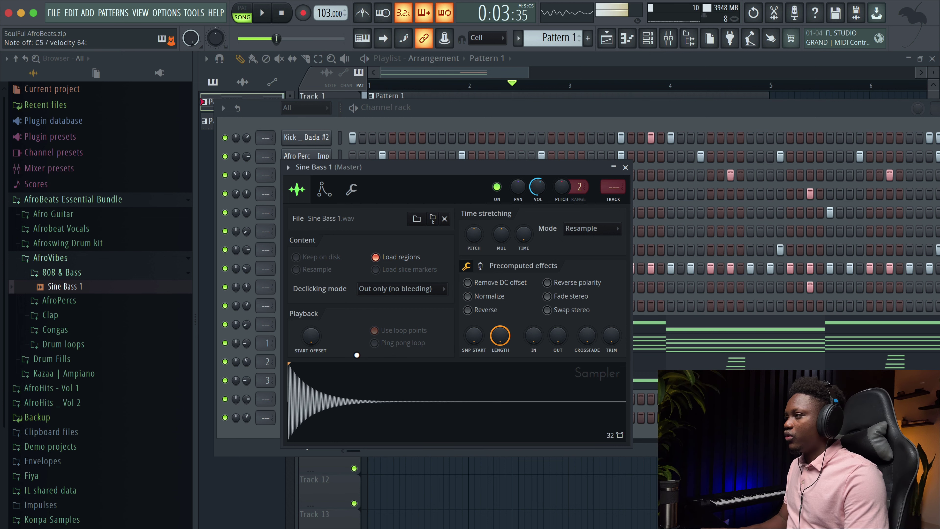
{"action": "left_click", "coordinate": [625, 167]}
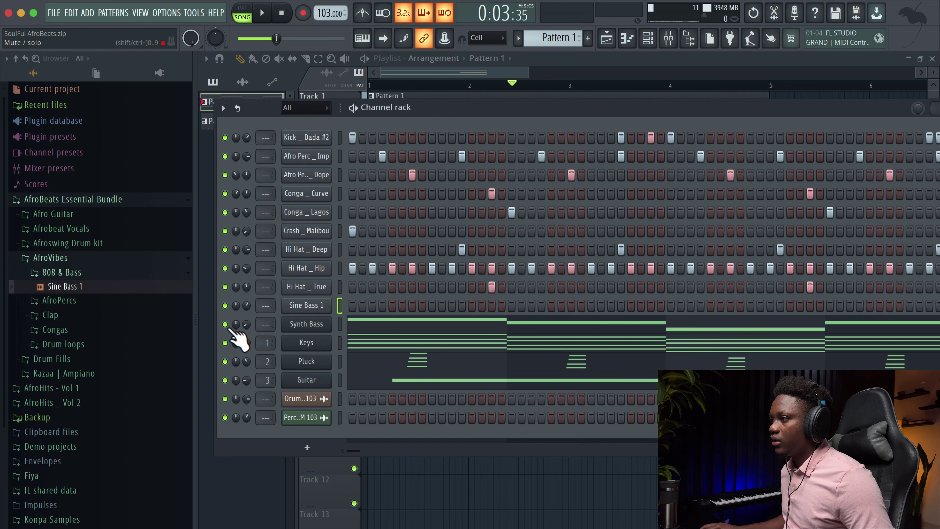
{"action": "key", "text": "space"}
Return playback to the start and open Sine Bass 1 in the piano roll.
{"action": "right_click", "coordinate": [302, 308]}
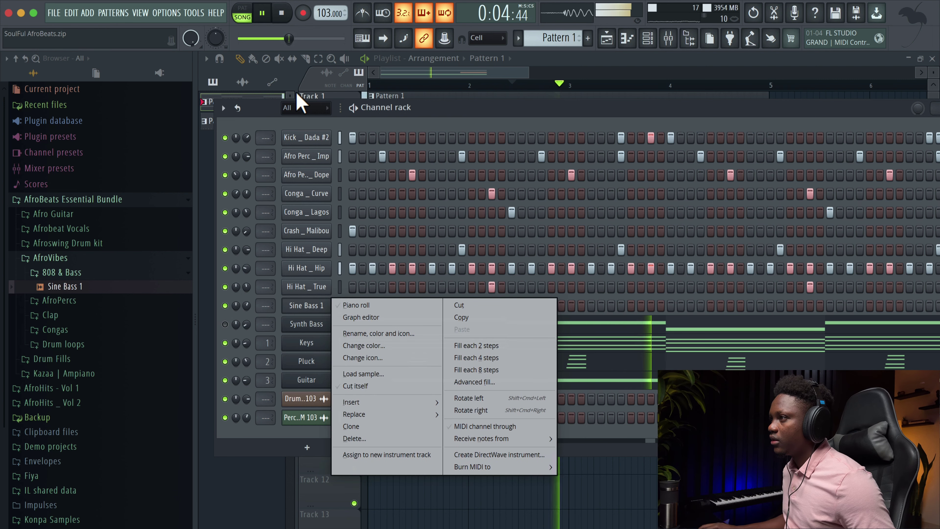
{"action": "left_click", "coordinate": [282, 14]}
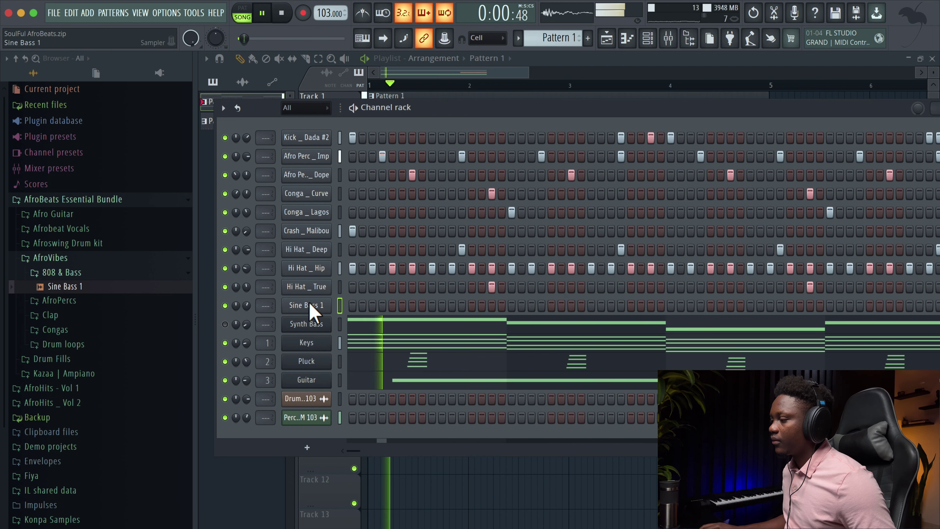
{"action": "right_click", "coordinate": [330, 301]}
{"action": "left_click", "coordinate": [333, 306]}
{"action": "key", "text": "space"}
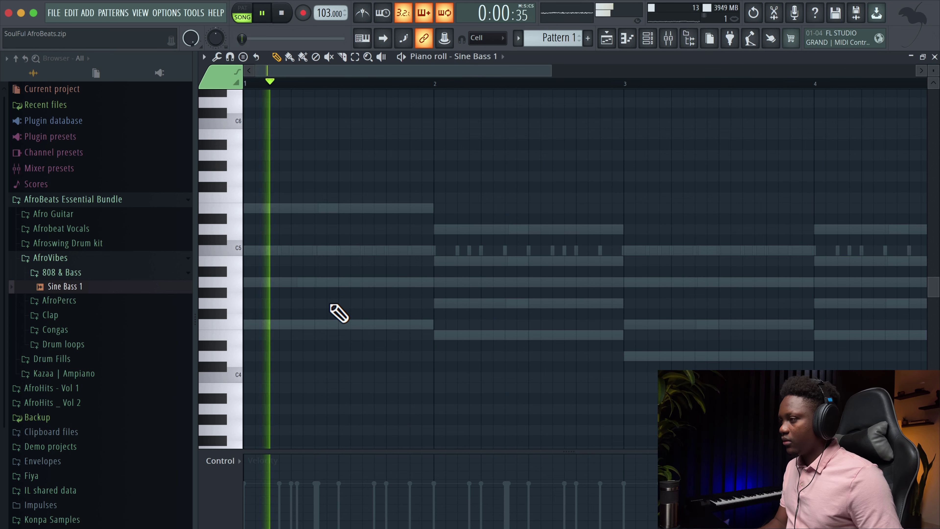
Perform a four-bar Sine Bass 1 line over the loop into the piano roll, using F4, E4, D4 and E4 in bars 1–4.
{"action": "key", "text": "space"}
{"action": "key", "text": "space"}
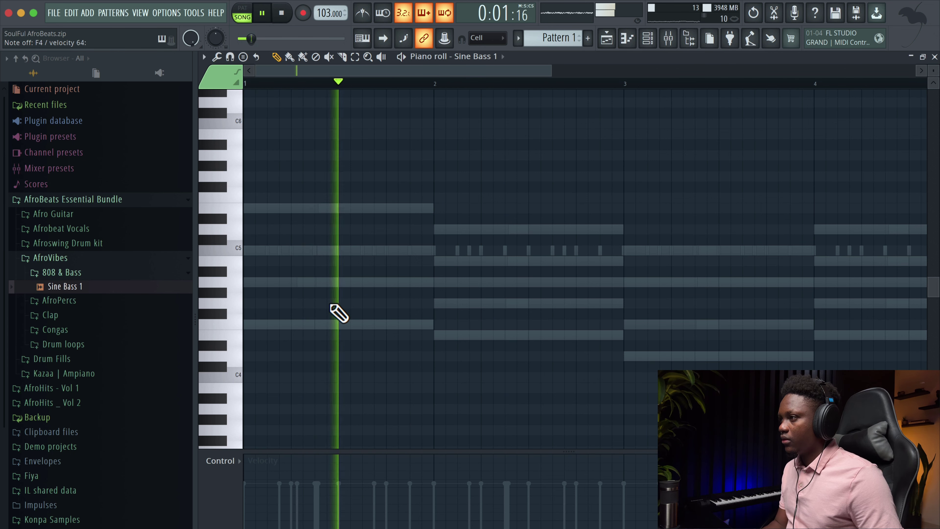
{"action": "key", "text": "space"}
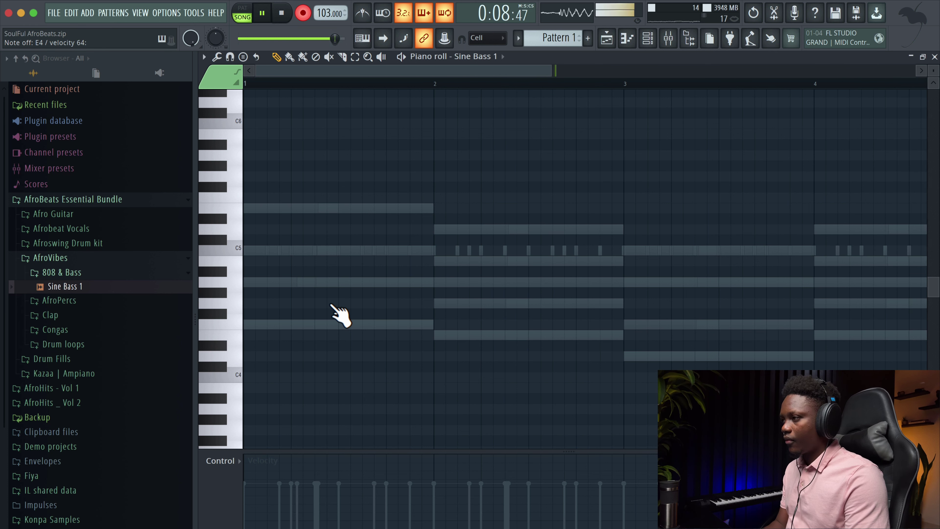
{"action": "key", "text": "space"}
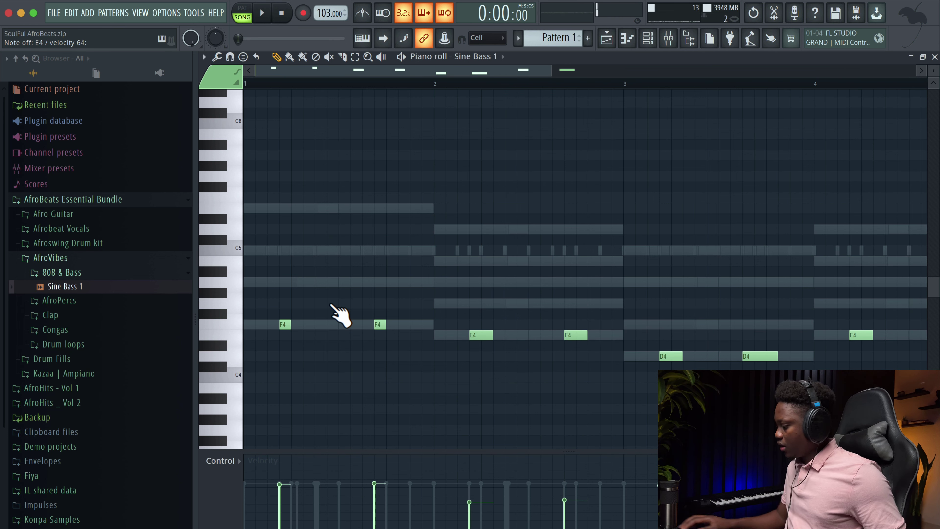
Shift the recorded Sine Bass 1 notes one step earlier and play them back.
{"action": "key", "text": "shift+Left"}
{"action": "key", "text": "space"}
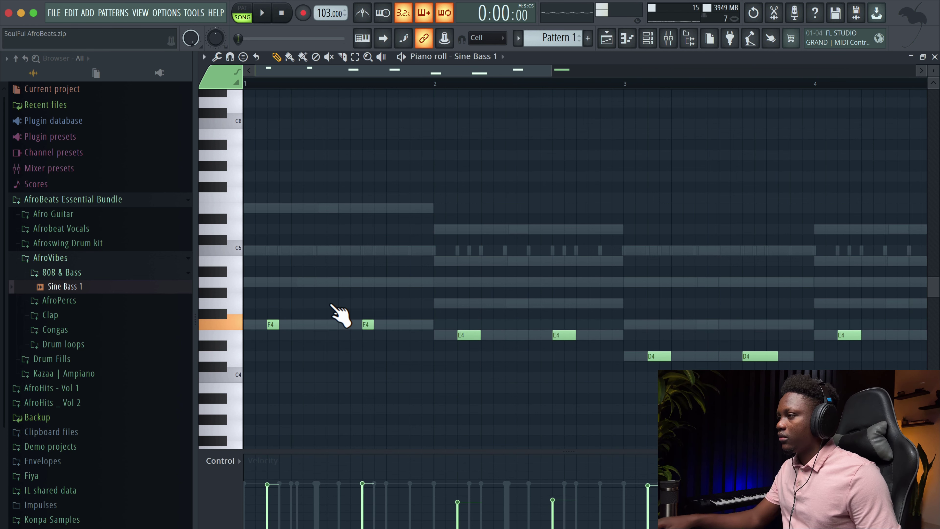
{"action": "key", "text": "space"}
Move the F4 bass notes in bar 1 and the E4 bass notes in bar 2 one step later.
{"action": "left_click_drag", "start_coordinate": [269, 325], "coordinate": [285, 329]}
{"action": "key", "text": "space"}
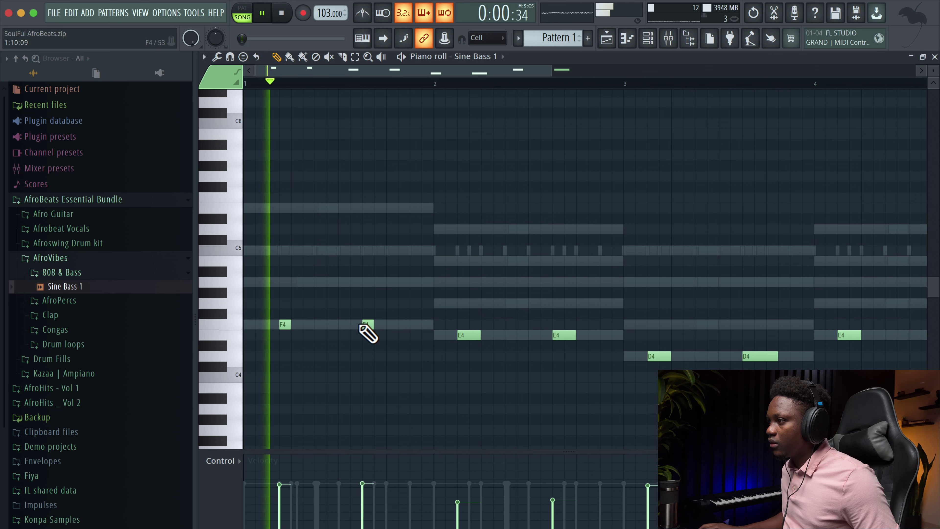
{"action": "key", "text": "space"}
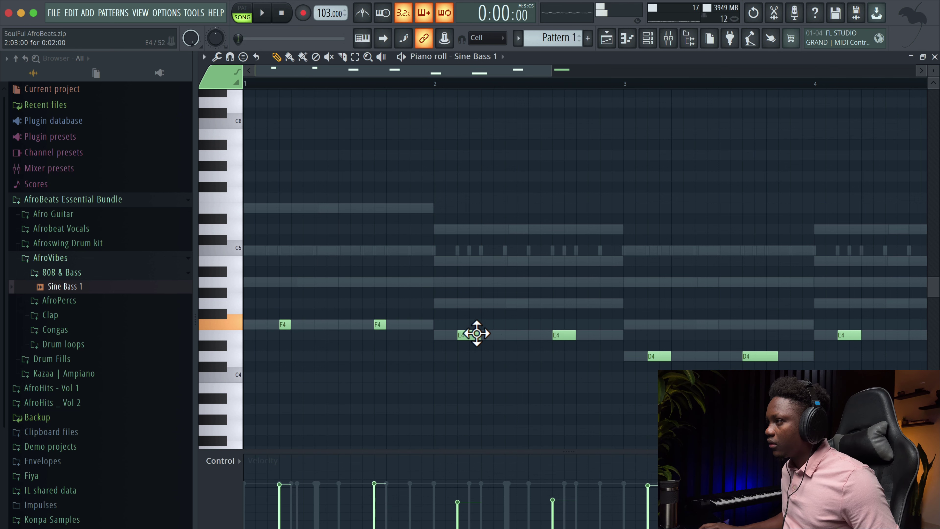
{"action": "key", "text": "space"}
{"action": "left_click_drag", "start_coordinate": [476, 334], "coordinate": [489, 334]}
{"action": "left_click_drag", "start_coordinate": [560, 333], "coordinate": [569, 333]}
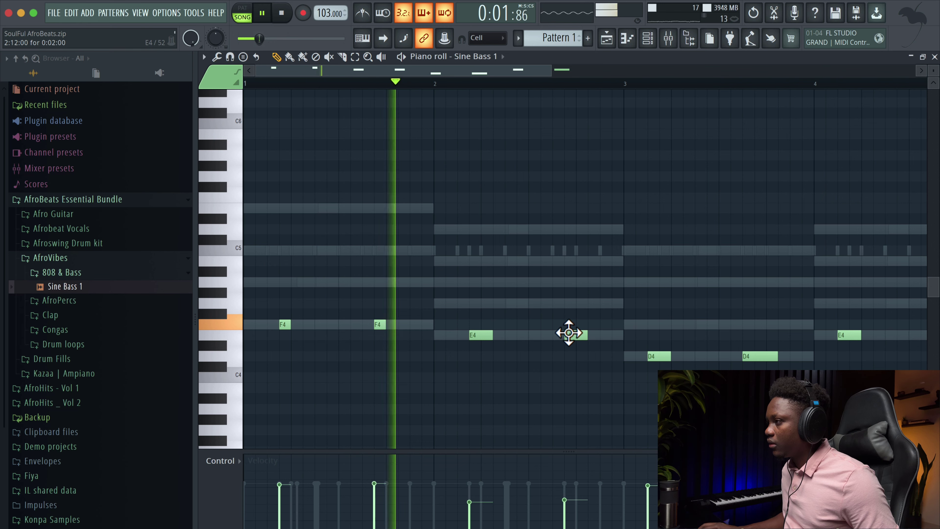
Move the D4 bass notes in bar 3 and the E4 bass notes in bar 4 one step later.
{"action": "left_click_drag", "start_coordinate": [855, 388], "coordinate": [644, 296]}
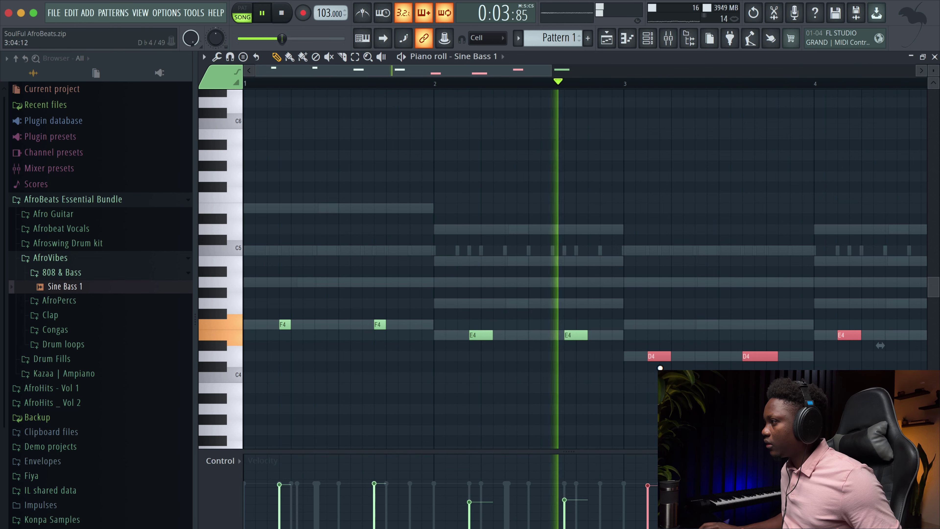
{"action": "left_click_drag", "start_coordinate": [654, 357], "coordinate": [662, 358]}
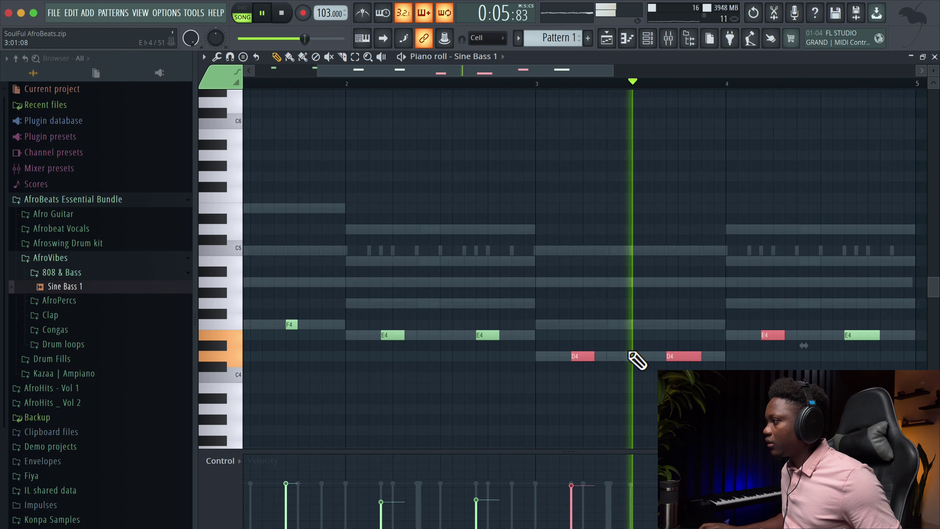
{"action": "left_click_drag", "start_coordinate": [727, 335], "coordinate": [739, 335]}
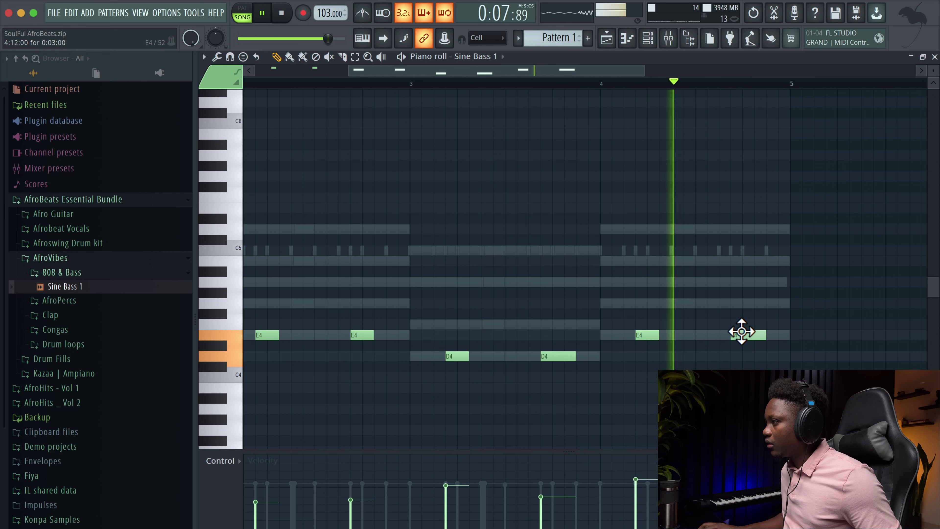
Add short E3 notes at the ends of bars 2 and 4 of the Sine Bass 1 line and play them.
{"action": "key", "text": "space"}
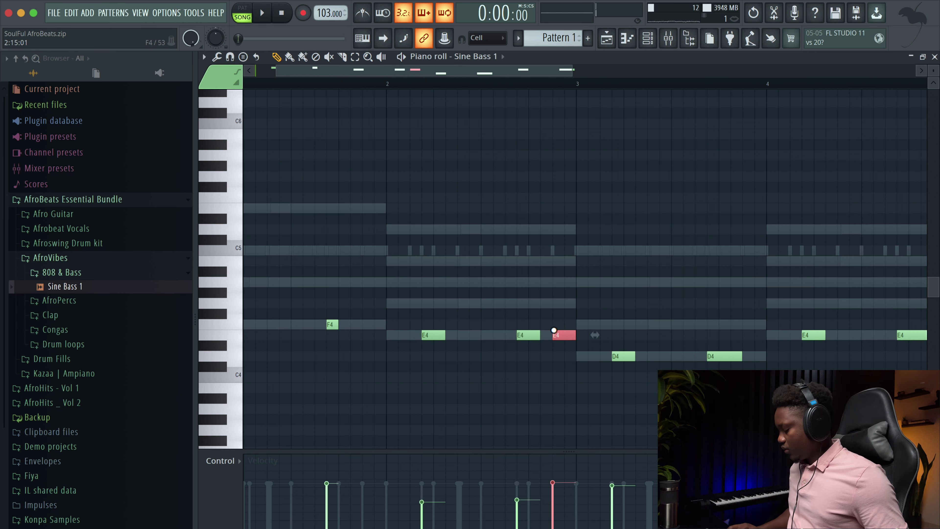
{"action": "left_click_drag", "start_coordinate": [571, 80], "coordinate": [646, 80]}
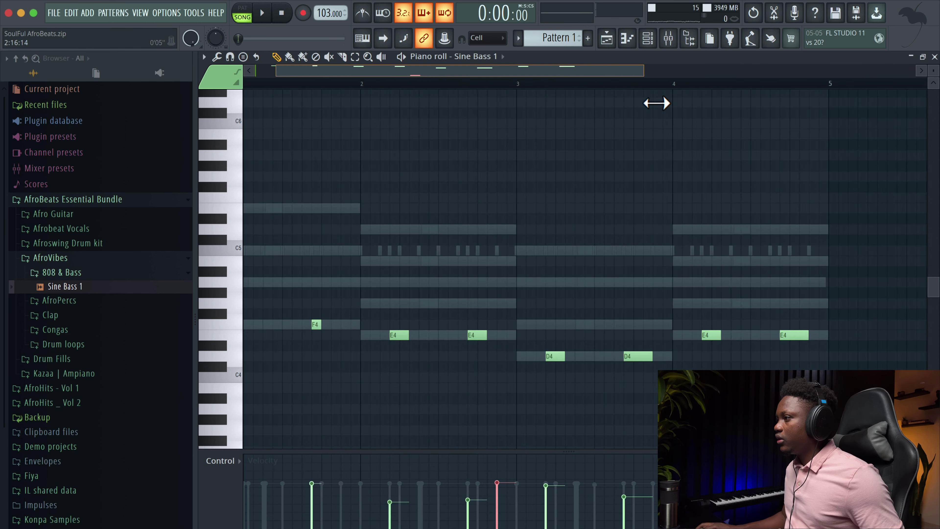
{"action": "scroll", "coordinate": [881, 352], "scroll_direction": "down", "scroll_amount": 4}
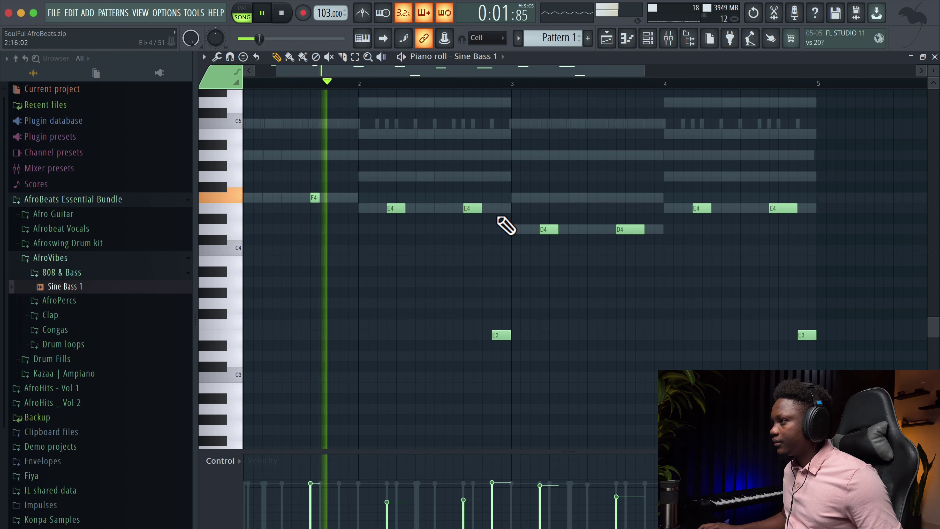
Quantize the Sine Bass 1 note starts and durations with the Default template, and lengthen all the notes to two steps.
{"action": "key", "text": "alt+q"}
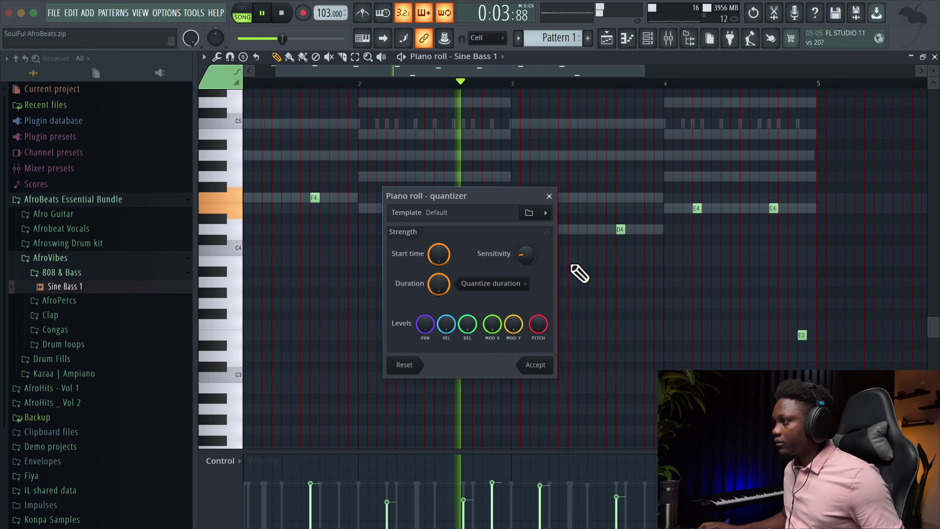
{"action": "left_click", "coordinate": [535, 365]}
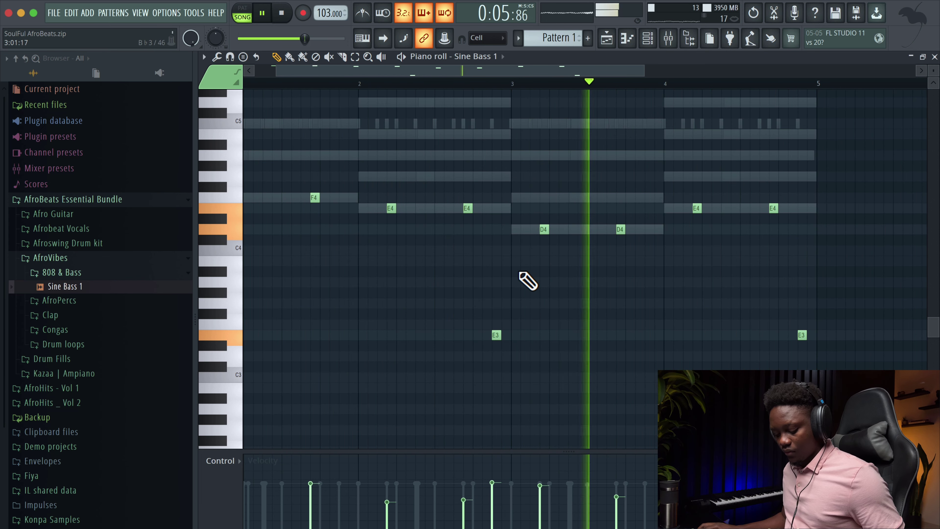
{"action": "left_click_drag", "start_coordinate": [473, 207], "coordinate": [479, 204]}
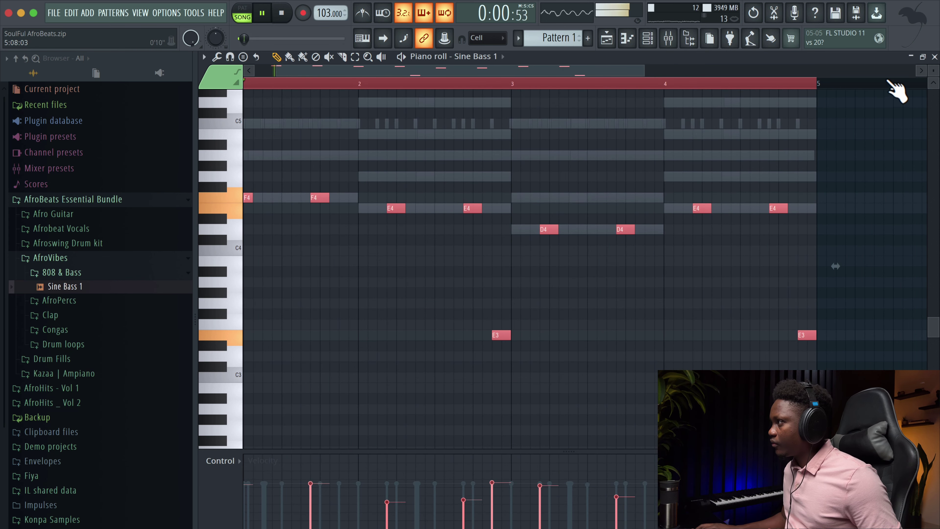
Trim the Drum Fills _ Fiya _ BPM 103 clip on playlist Track 2 to end about two steps before bar 5.
{"action": "left_click", "coordinate": [934, 57]}
{"action": "left_click", "coordinate": [524, 77]}
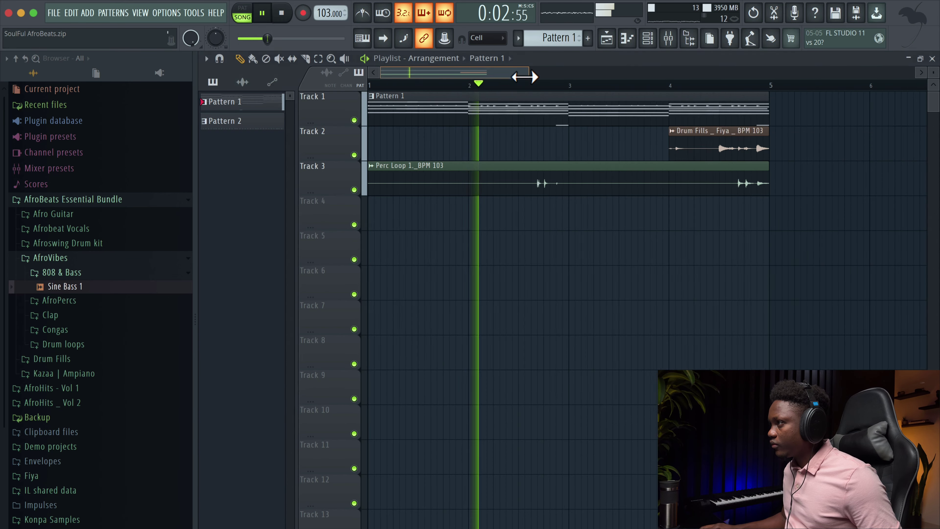
{"action": "left_click_drag", "start_coordinate": [525, 77], "coordinate": [514, 77]}
{"action": "left_click_drag", "start_coordinate": [813, 147], "coordinate": [800, 147]}
{"action": "key", "text": "space"}
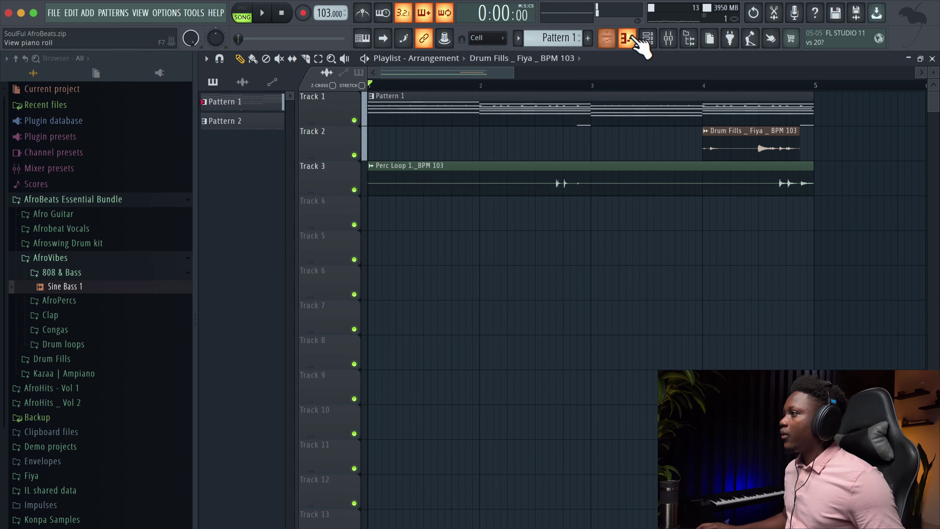
Route the Sine Bass 1 channel to its own mixer track 4.
{"action": "left_click", "coordinate": [632, 39]}
{"action": "left_click", "coordinate": [306, 304]}
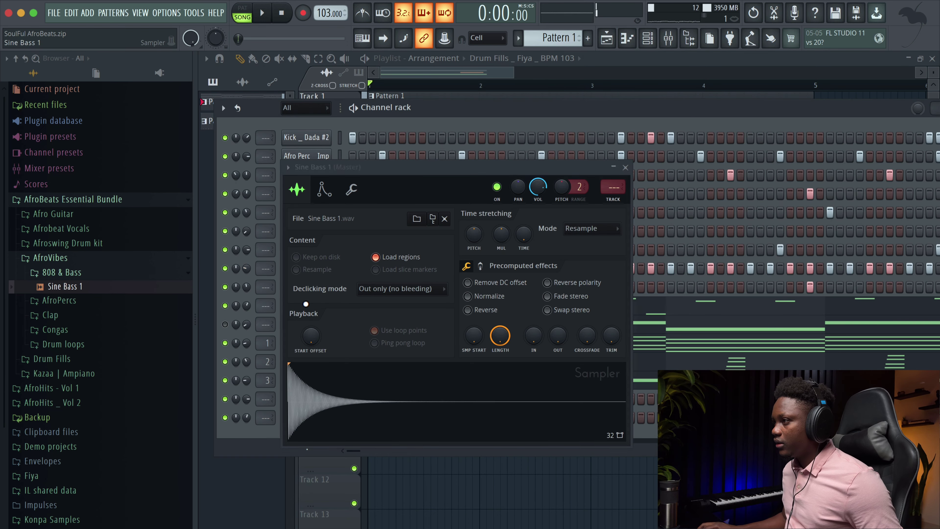
{"action": "left_click", "coordinate": [611, 199]}
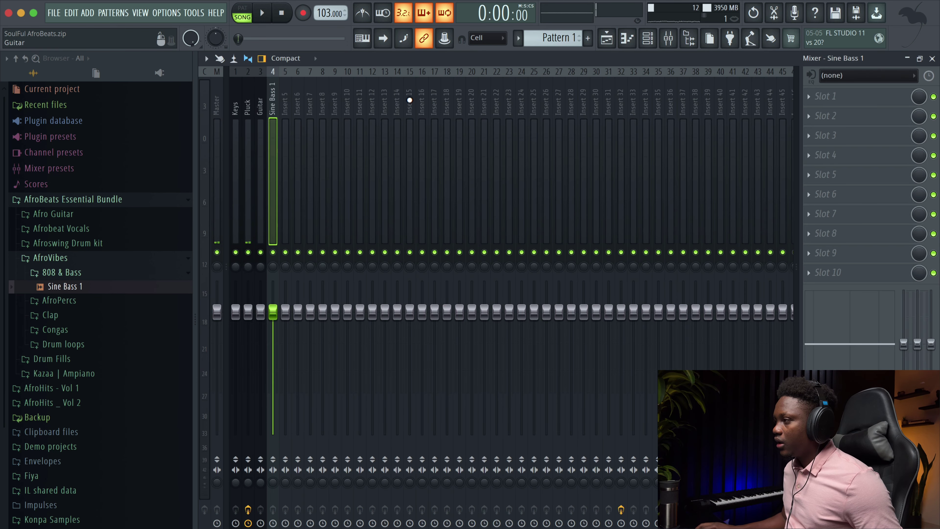
Route the Synth Bass channel to mixer track 5, naming the insert after it.
{"action": "left_click", "coordinate": [648, 39]}
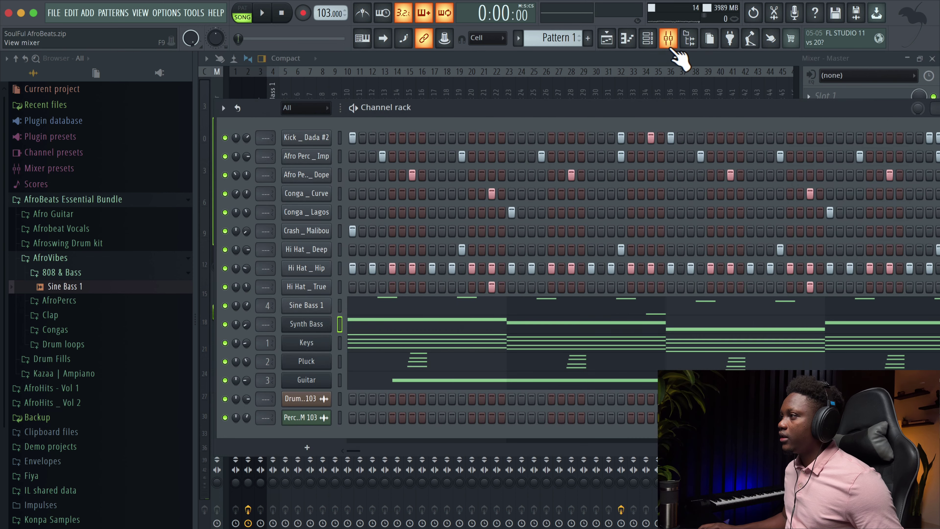
{"action": "left_click", "coordinate": [669, 45]}
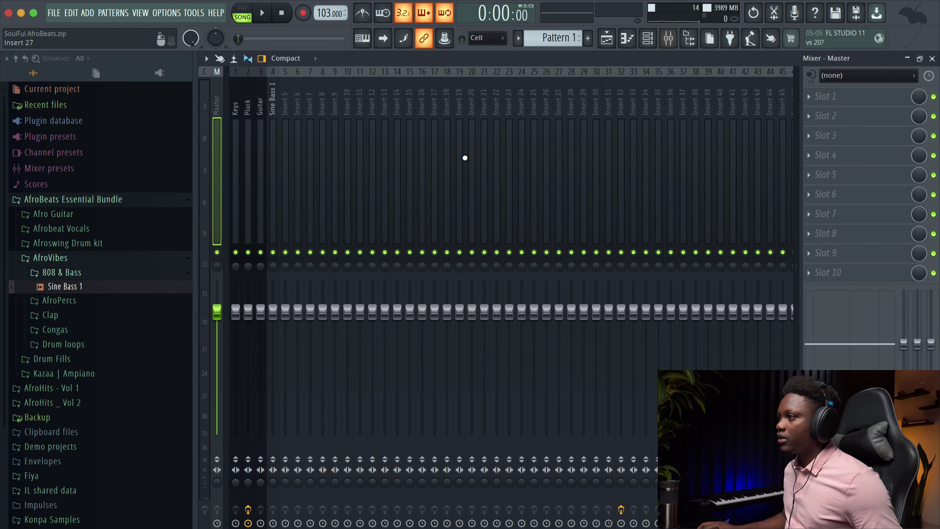
{"action": "left_click", "coordinate": [285, 115]}
{"action": "right_click", "coordinate": [287, 118]}
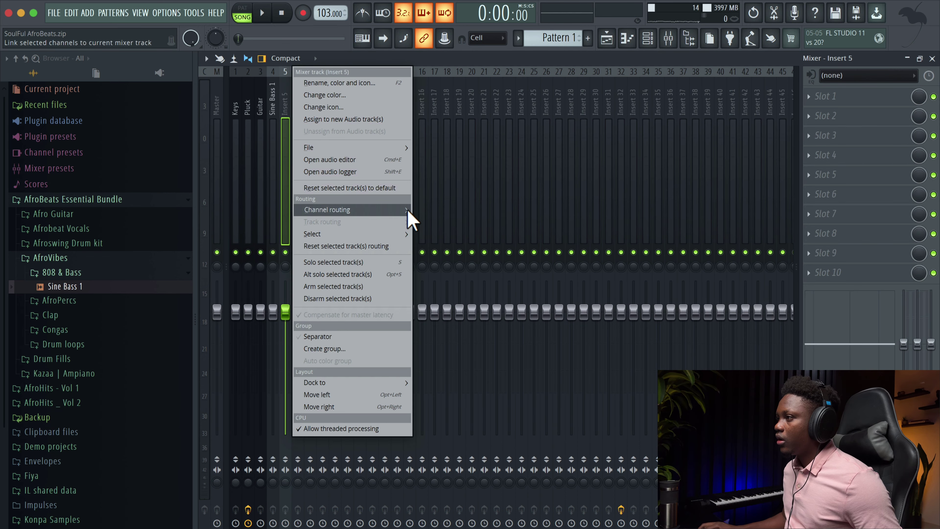
{"action": "mouse_move", "coordinate": [407, 209]}
{"action": "left_click", "coordinate": [457, 211]}
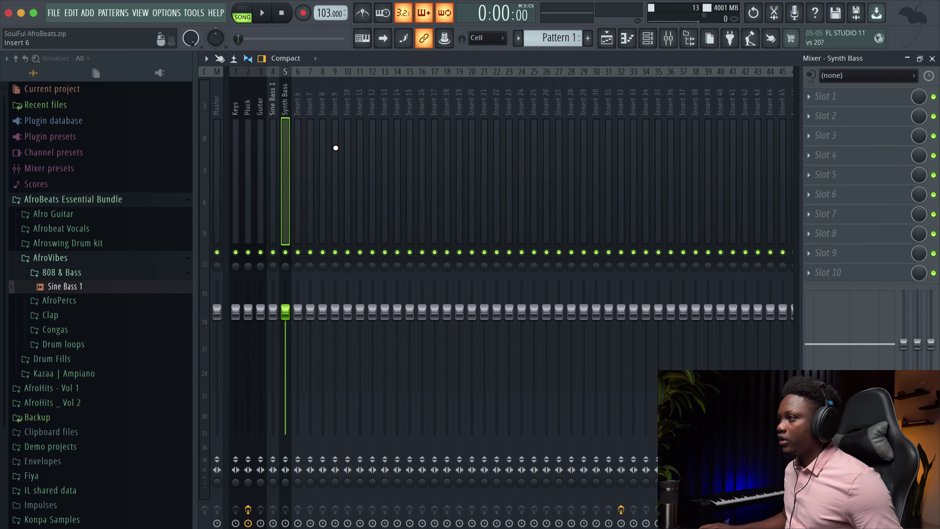
Load Fruity Limiter into Slot 1 of the Synth Bass mixer track.
{"action": "left_click", "coordinate": [814, 97]}
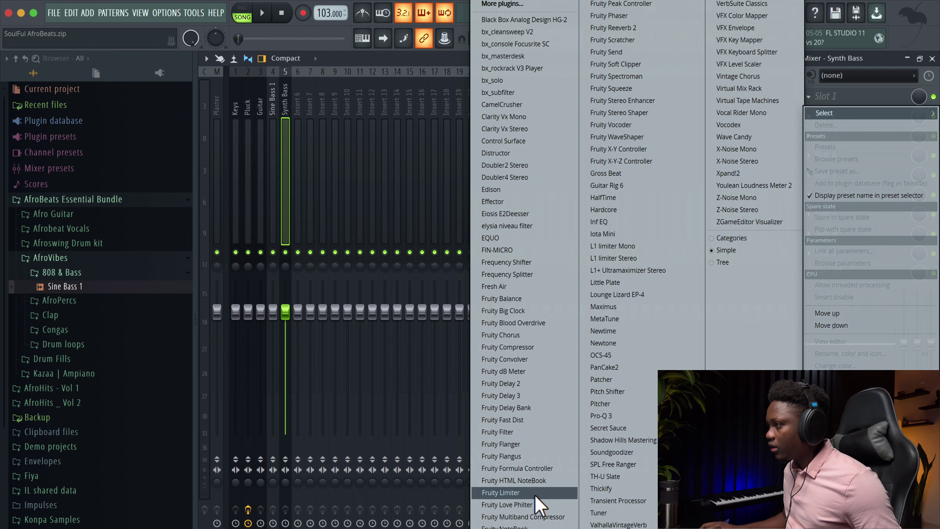
{"action": "left_click", "coordinate": [850, 99]}
{"action": "left_click", "coordinate": [848, 76]}
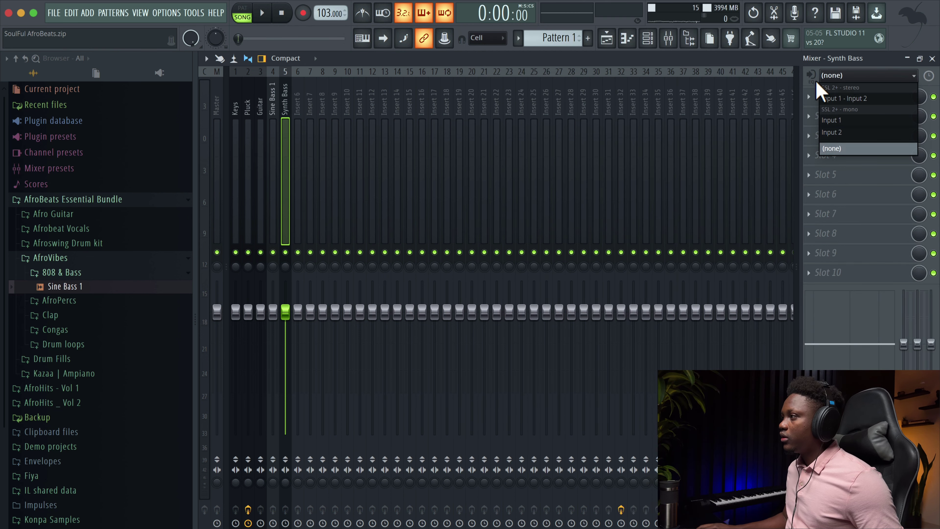
{"action": "left_click", "coordinate": [820, 104]}
{"action": "left_click", "coordinate": [820, 102]}
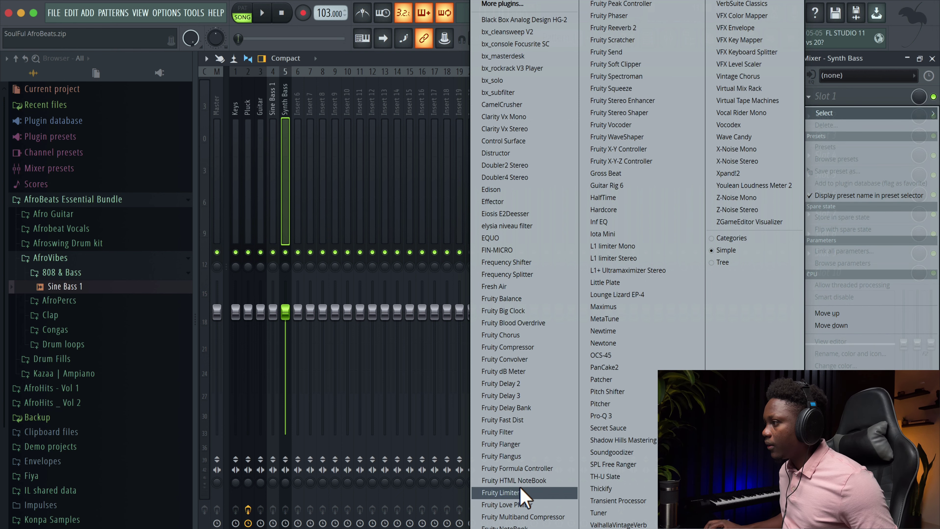
{"action": "left_click", "coordinate": [501, 492]}
{"action": "left_click_drag", "start_coordinate": [437, 150], "coordinate": [535, 139]}
Reopen the Fruity Limiter on the Synth Bass mixer track and switch it to compressor mode.
{"action": "left_click", "coordinate": [276, 229]}
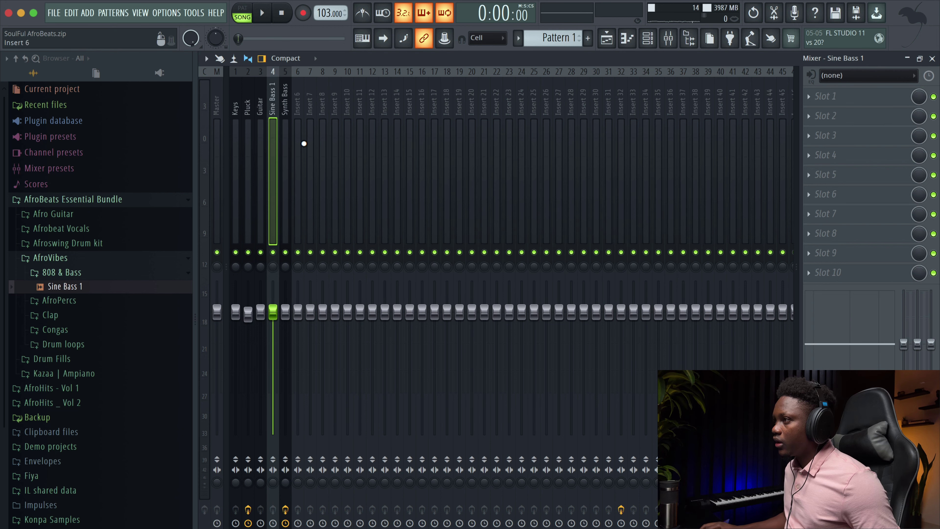
{"action": "left_click", "coordinate": [301, 143]}
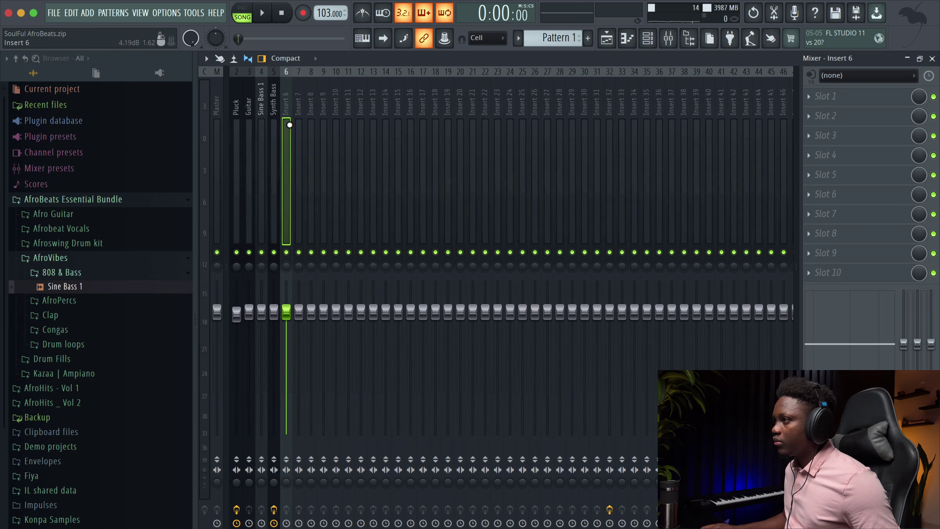
{"action": "left_click", "coordinate": [277, 113]}
{"action": "left_click", "coordinate": [838, 102]}
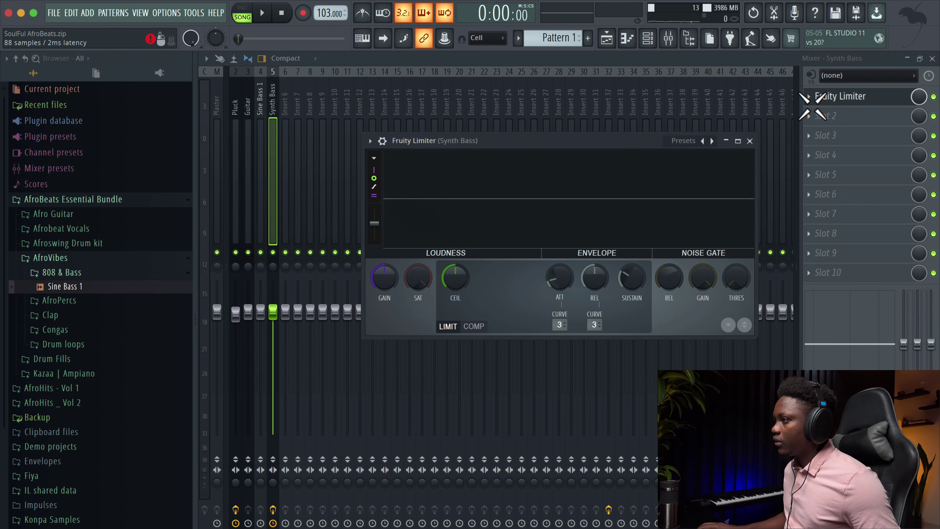
{"action": "left_click", "coordinate": [478, 326]}
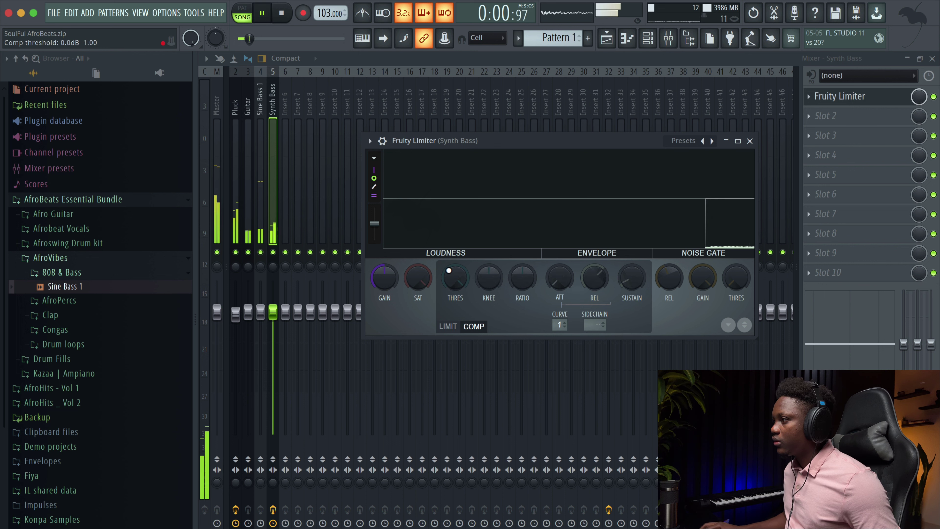
Lower the Synth Bass compressor's threshold and raise its ratio while auditioning it, and return to the channel rack.
{"action": "left_click_drag", "start_coordinate": [468, 270], "coordinate": [468, 286]}
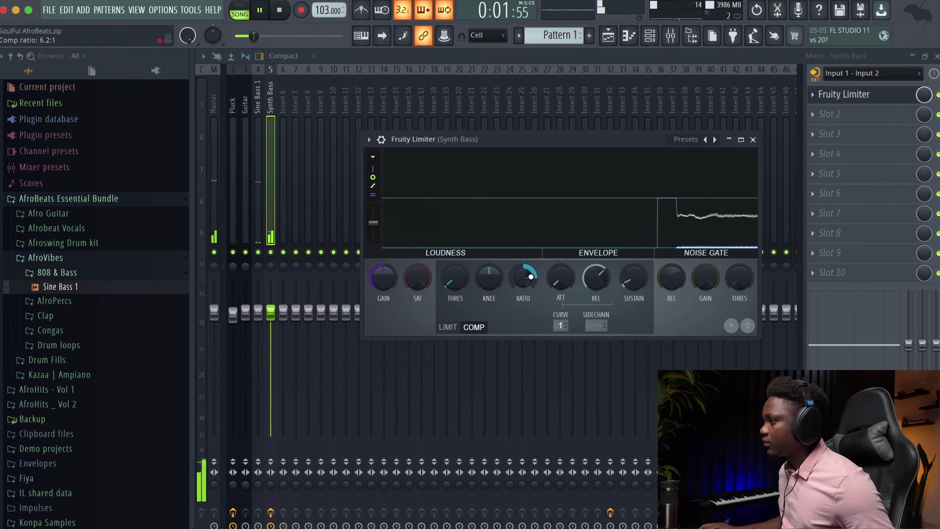
{"action": "key", "text": "space"}
{"action": "left_click_drag", "start_coordinate": [523, 278], "coordinate": [523, 301]}
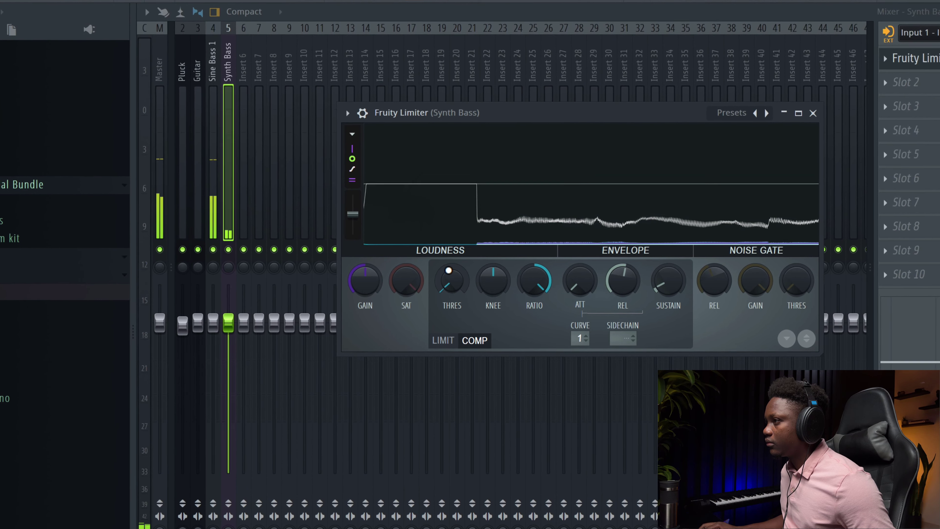
{"action": "left_click", "coordinate": [812, 113]}
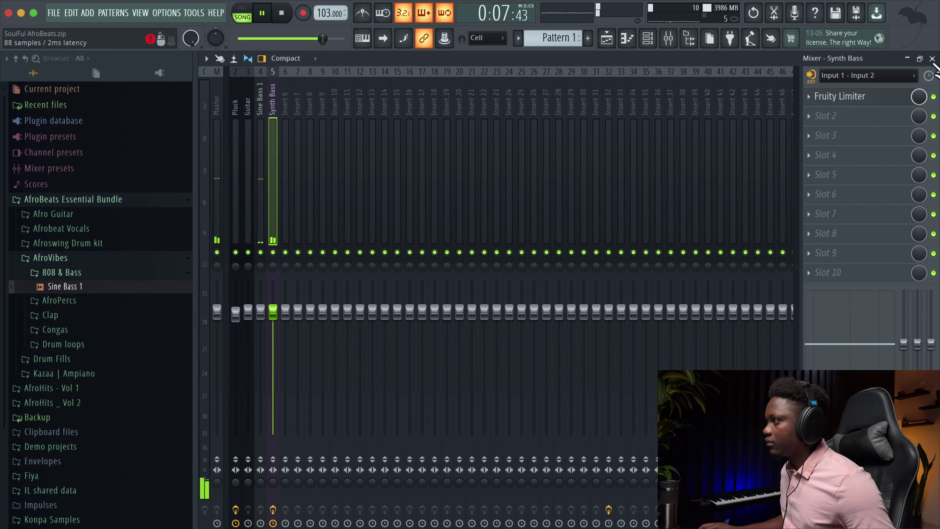
{"action": "left_click", "coordinate": [932, 58]}
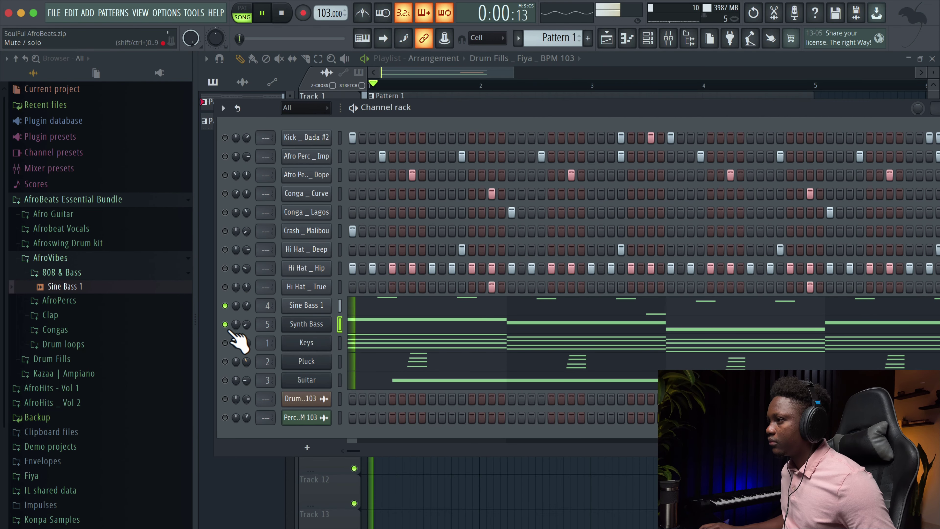
Remove the Kick _ Dada #2 hit on step 31, near the end of bar 2, and audition the pattern.
{"action": "key", "text": "space"}
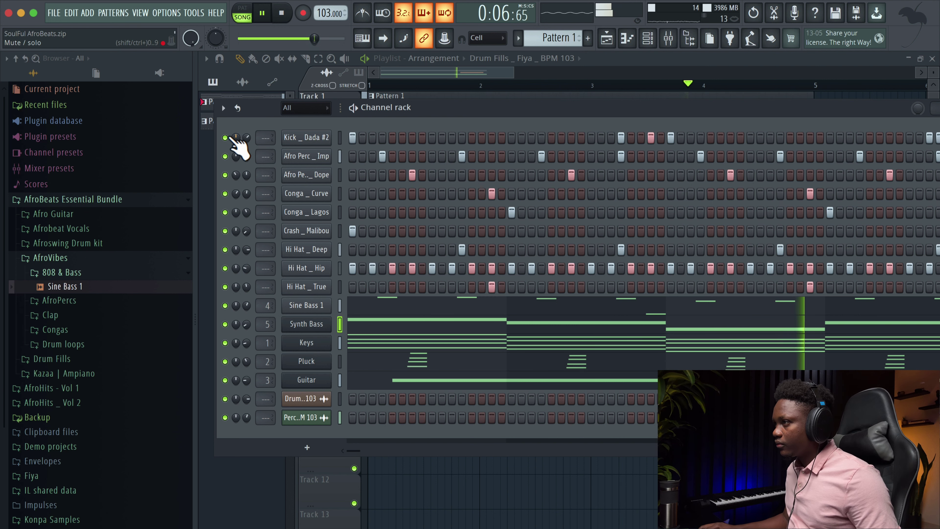
{"action": "right_click", "coordinate": [651, 140]}
{"action": "left_click", "coordinate": [225, 138]}
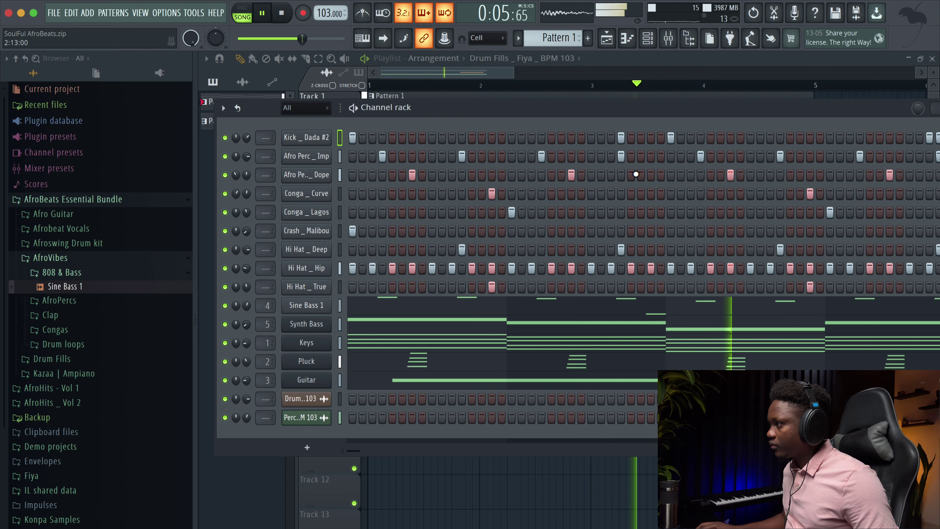
Raise the two E3 Sine Bass 1 notes at the ends of bars 2 and 4 to E4 and play them from mid bar 2.
{"action": "left_click", "coordinate": [658, 307]}
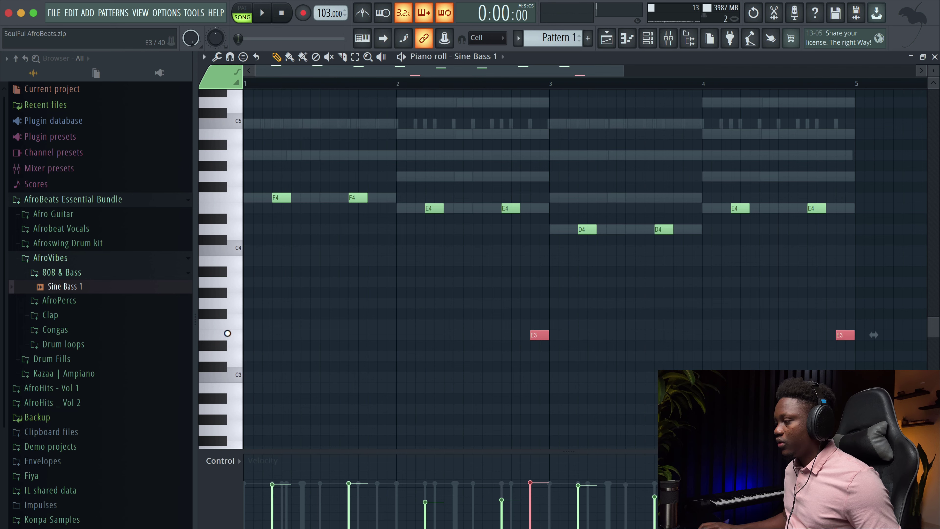
{"action": "key", "text": "space"}
{"action": "left_click", "coordinate": [490, 83]}
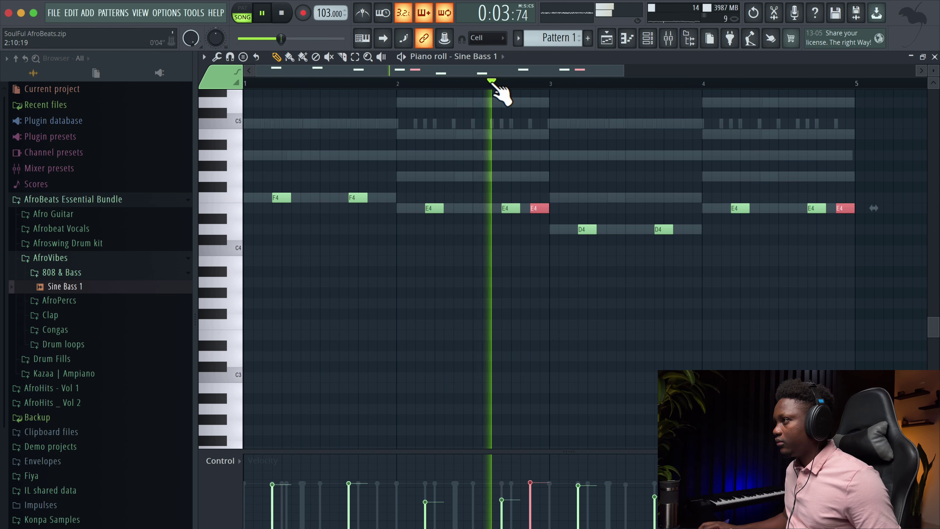
{"action": "key", "text": "Escape"}
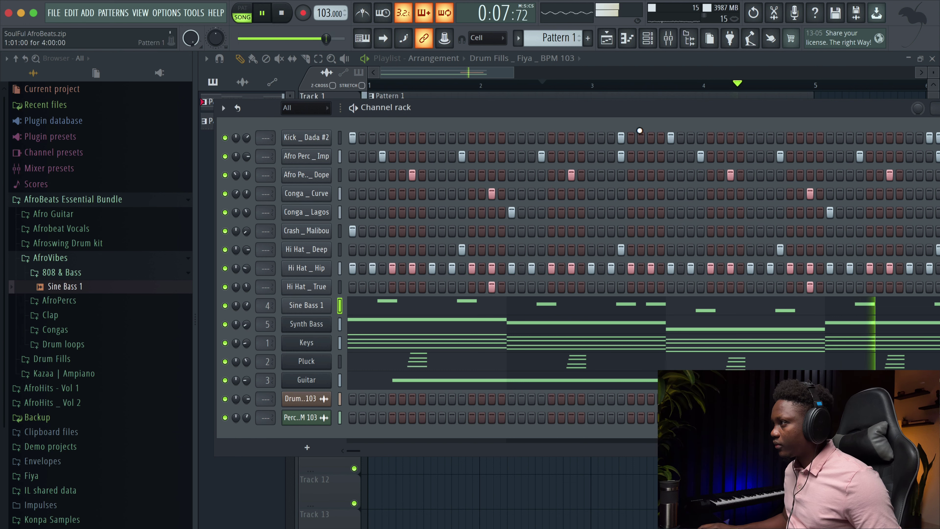
Restore the Kick _ Dada #2 hit on step 31 near the end of bar 2 and play the pattern.
{"action": "right_click", "coordinate": [642, 137]}
{"action": "key", "text": "space"}
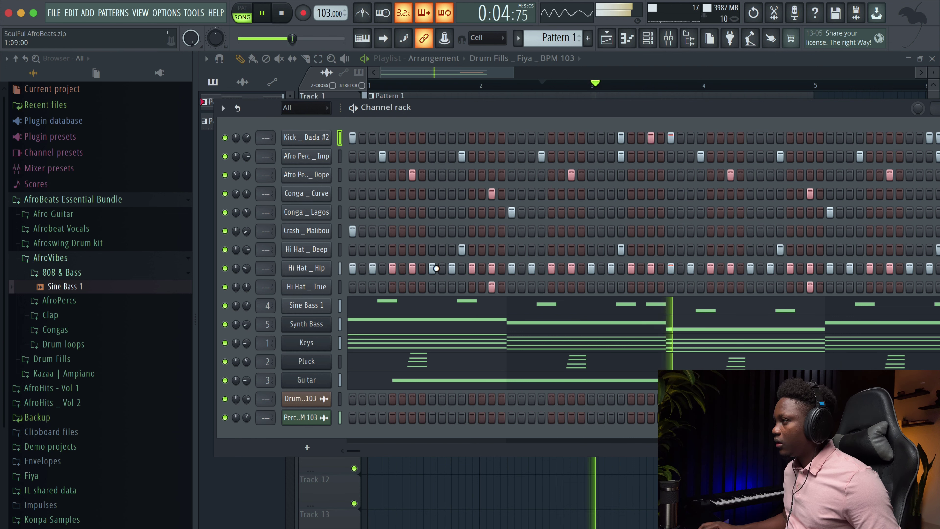
{"action": "key", "text": "space"}
Delete the extra E4 notes at the ends of bars 2 and 4 of the Sine Bass 1 line and play the loop.
{"action": "left_click", "coordinate": [557, 312]}
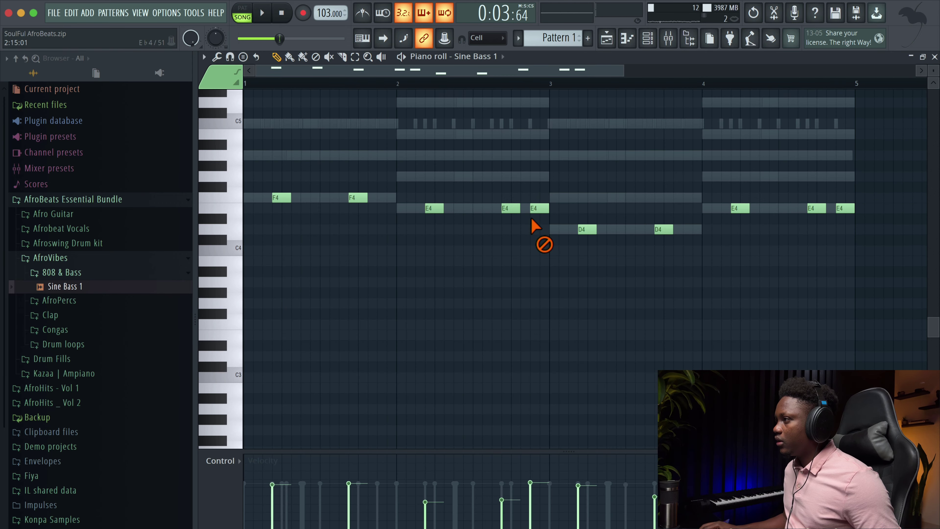
{"action": "right_click", "coordinate": [539, 208]}
{"action": "scroll", "coordinate": [540, 202], "scroll_direction": "right", "scroll_amount": 1}
{"action": "key", "text": "space"}
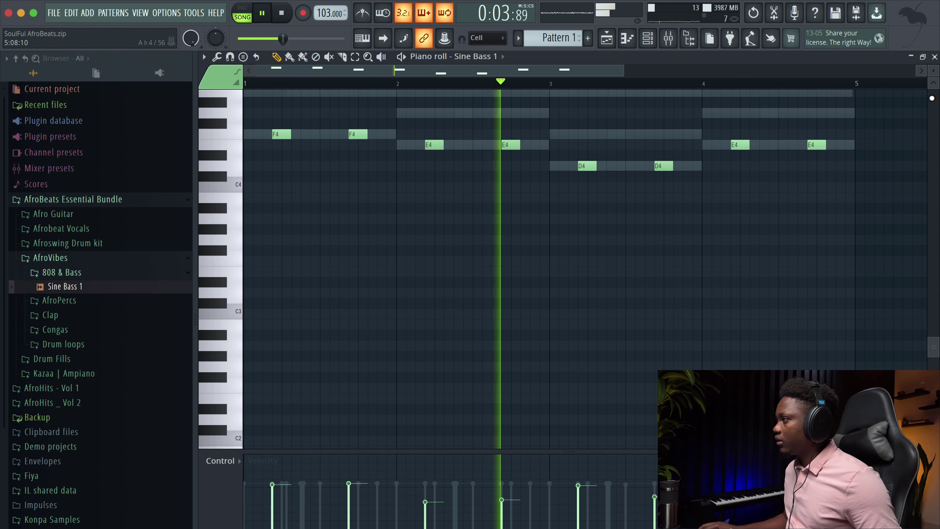
{"action": "key", "text": "F7"}
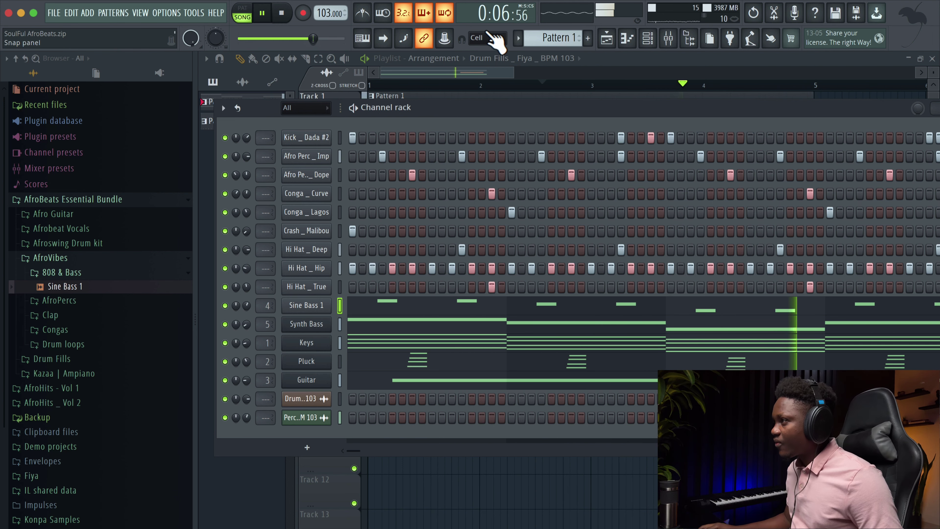
{"action": "left_click_drag", "start_coordinate": [510, 71], "coordinate": [595, 83]}
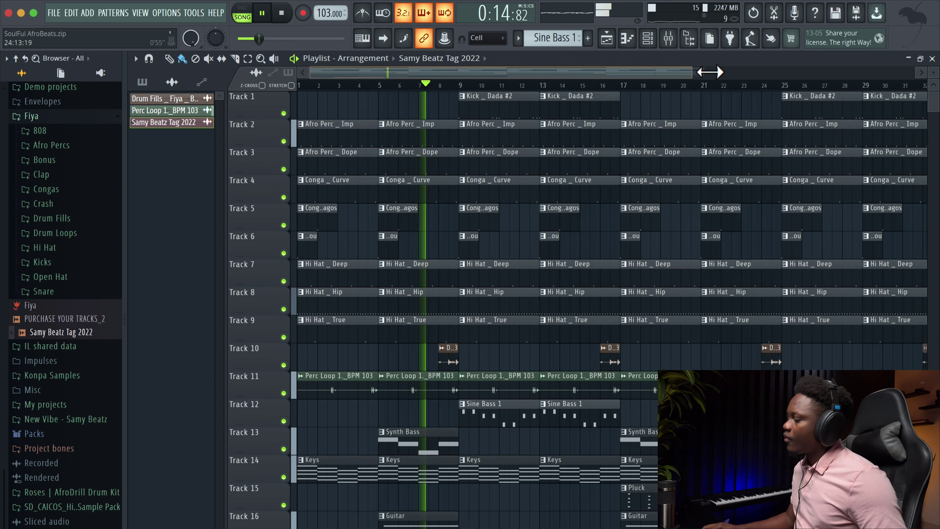
Delete the Crash _ Malibou clips at bars 5 and 13 on Track 6 of the arrangement.
{"action": "left_click_drag", "start_coordinate": [707, 72], "coordinate": [476, 195]}
{"action": "left_click_drag", "start_coordinate": [933, 69], "coordinate": [934, 79]}
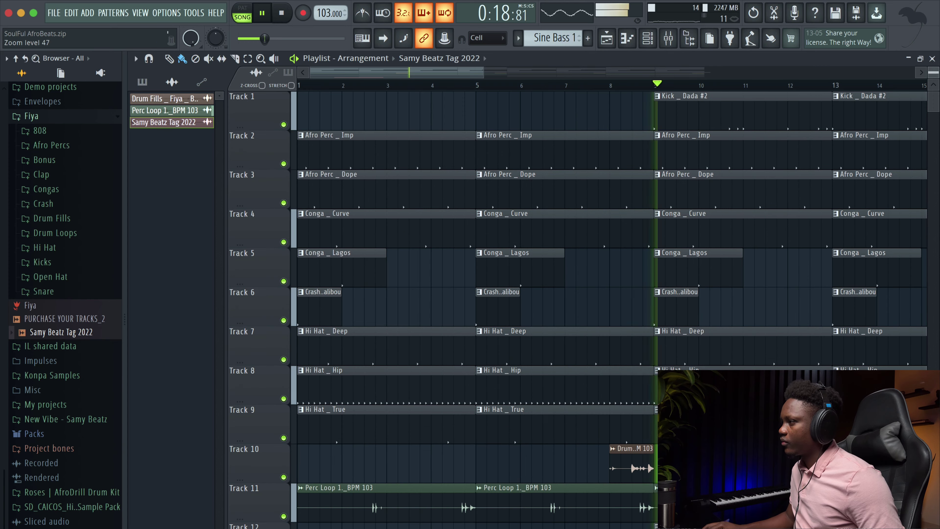
{"action": "scroll", "coordinate": [669, 152], "scroll_direction": "down", "scroll_amount": 2}
{"action": "scroll", "coordinate": [668, 152], "scroll_direction": "right", "scroll_amount": 3}
{"action": "scroll", "coordinate": [651, 155], "scroll_direction": "up", "scroll_amount": 3}
{"action": "scroll", "coordinate": [652, 155], "scroll_direction": "left", "scroll_amount": 3}
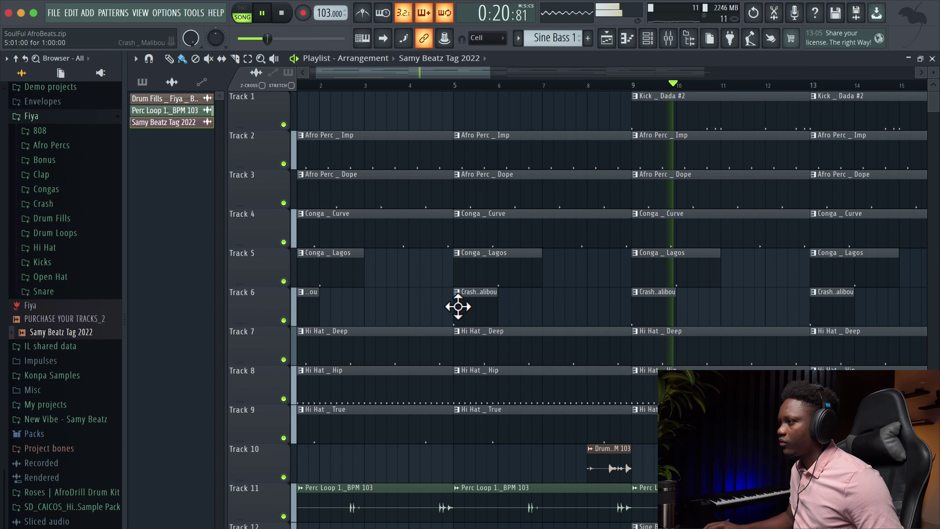
{"action": "scroll", "coordinate": [493, 311], "scroll_direction": "right", "scroll_amount": 6}
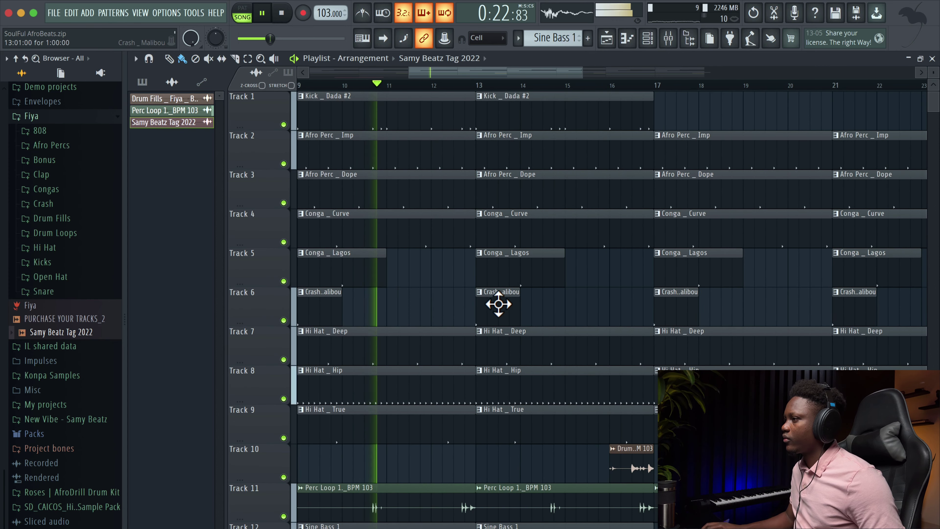
{"action": "right_click", "coordinate": [498, 305]}
Remove the crash clip at bar 21 on Track 6 while the song plays.
{"action": "mouse_move", "coordinate": [586, 70]}
{"action": "left_mouse_down"}
{"action": "mouse_move", "coordinate": [640, 77]}
{"action": "mouse_move", "coordinate": [602, 79]}
{"action": "left_mouse_up"}
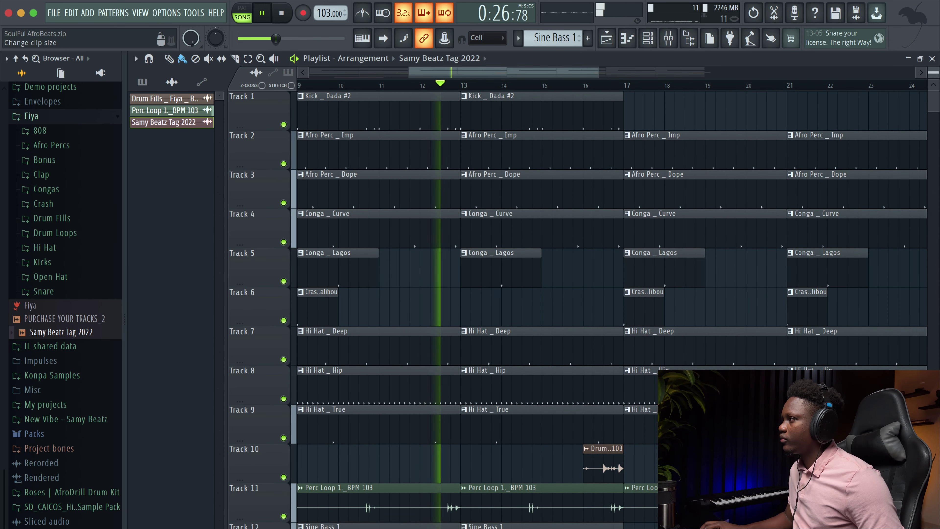
{"action": "left_click_drag", "start_coordinate": [931, 71], "coordinate": [931, 60]}
{"action": "scroll", "coordinate": [689, 73], "scroll_direction": "left", "scroll_amount": 1}
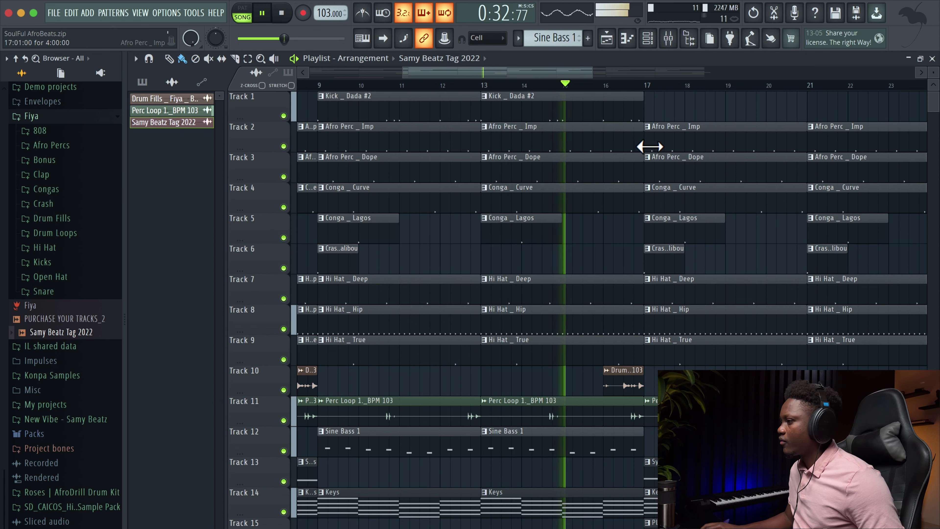
{"action": "left_click_drag", "start_coordinate": [592, 74], "coordinate": [678, 111]}
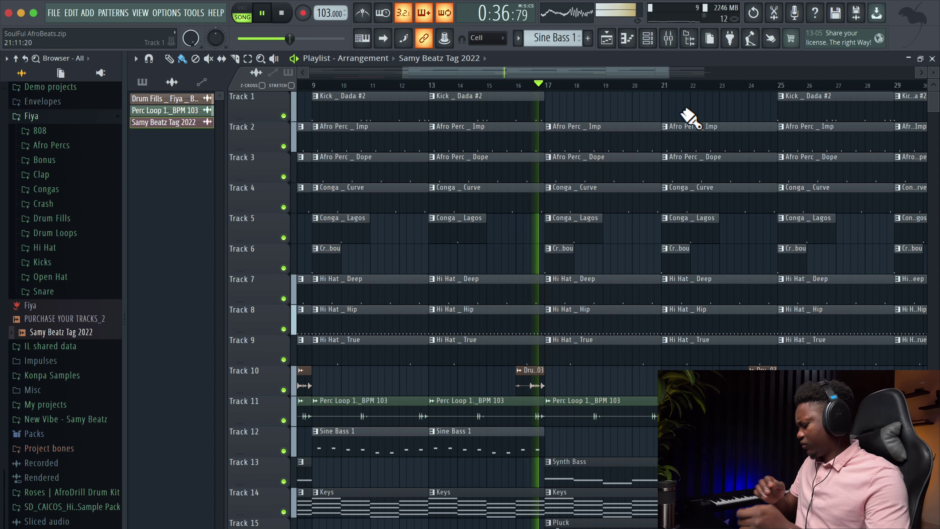
{"action": "right_click", "coordinate": [685, 265]}
Review the full arrangement across all tracks during playback, from the intro through the section starting at bar 25.
{"action": "left_click_drag", "start_coordinate": [671, 69], "coordinate": [734, 93]}
{"action": "left_click_drag", "start_coordinate": [573, 73], "coordinate": [541, 73]}
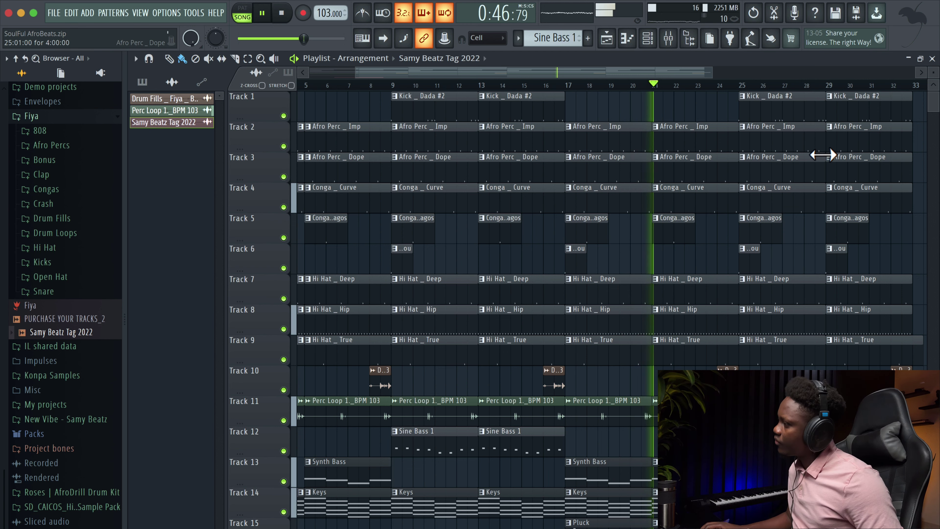
{"action": "scroll", "coordinate": [821, 156], "scroll_direction": "down", "scroll_amount": 3}
{"action": "scroll", "coordinate": [821, 155], "scroll_direction": "up", "scroll_amount": 3}
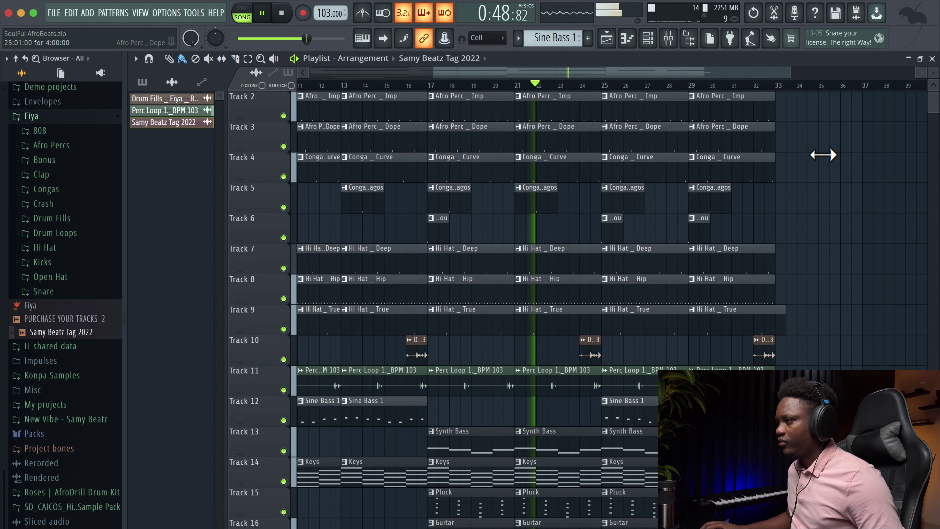
{"action": "scroll", "coordinate": [820, 154], "scroll_direction": "left", "scroll_amount": 3}
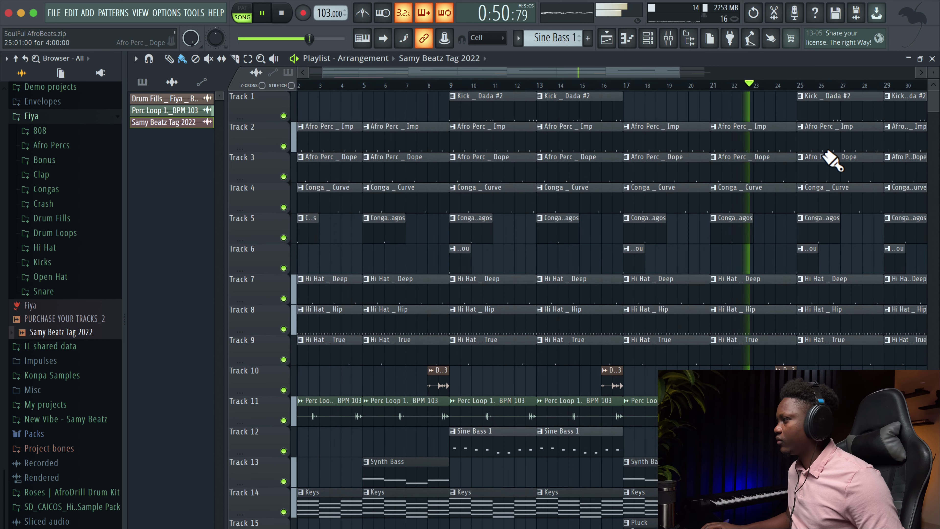
{"action": "scroll", "coordinate": [857, 276], "scroll_direction": "down", "scroll_amount": 1}
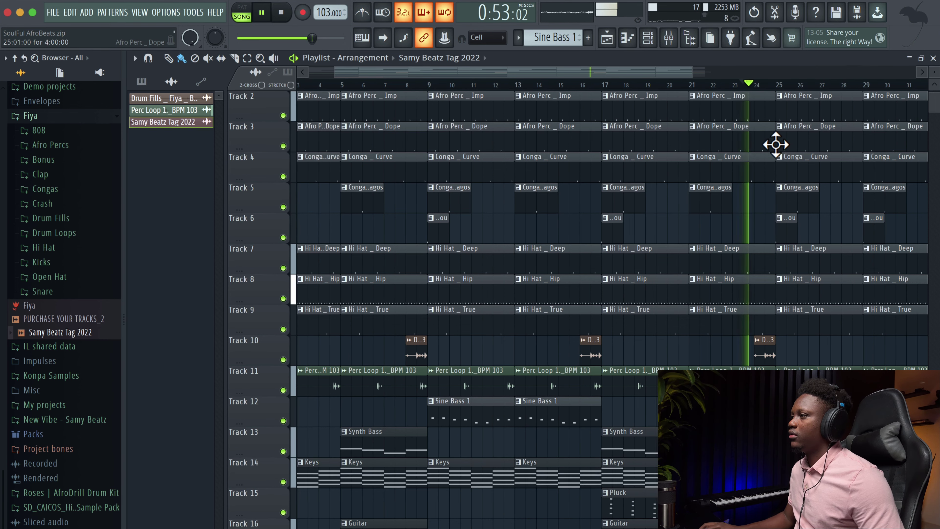
{"action": "scroll", "coordinate": [693, 210], "scroll_direction": "up", "scroll_amount": 1}
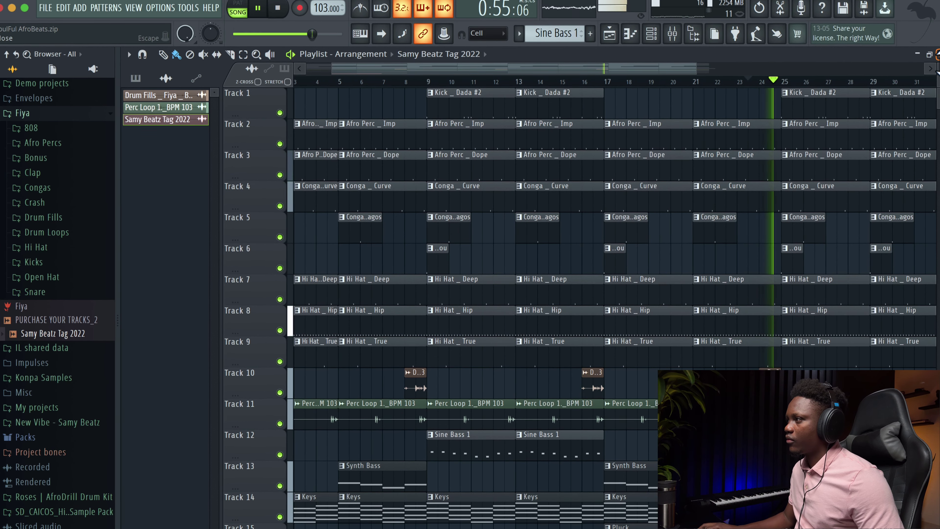
{"action": "scroll", "coordinate": [696, 210], "scroll_direction": "down", "scroll_amount": 2}
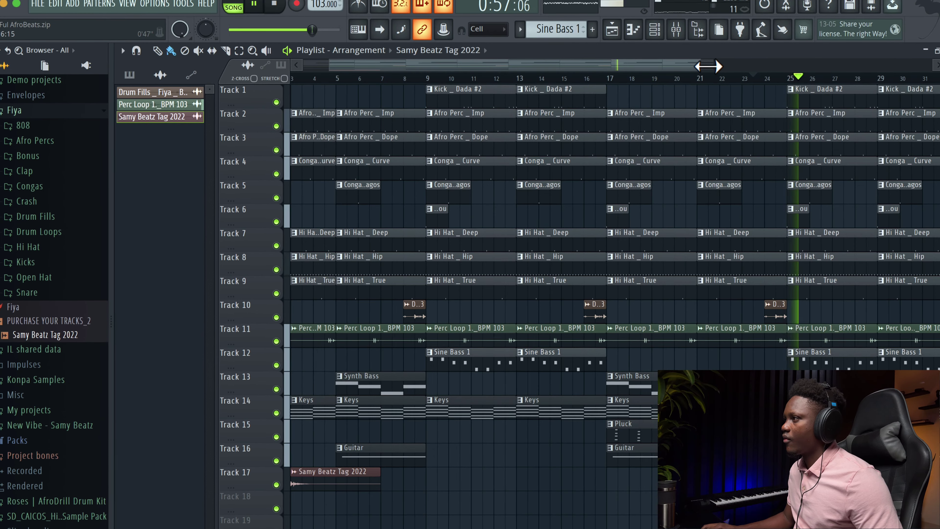
{"action": "left_click_drag", "start_coordinate": [707, 66], "coordinate": [747, 76]}
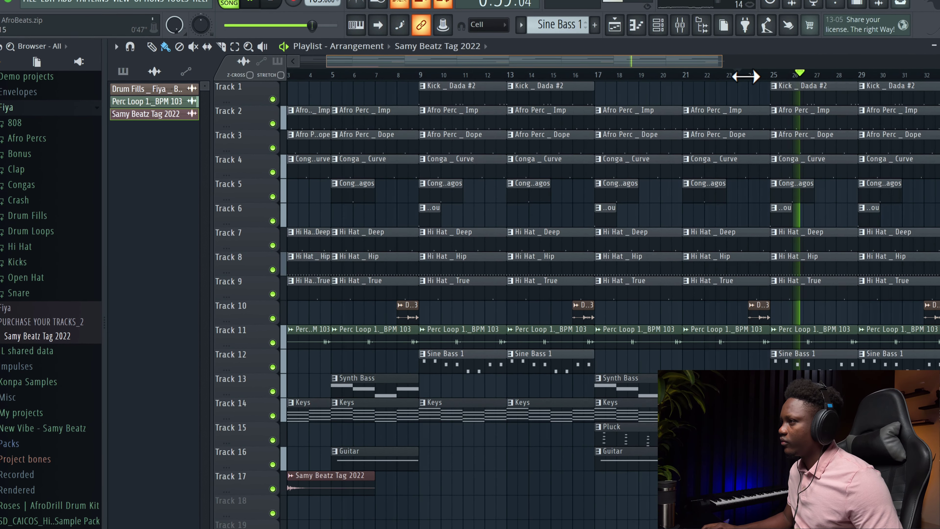